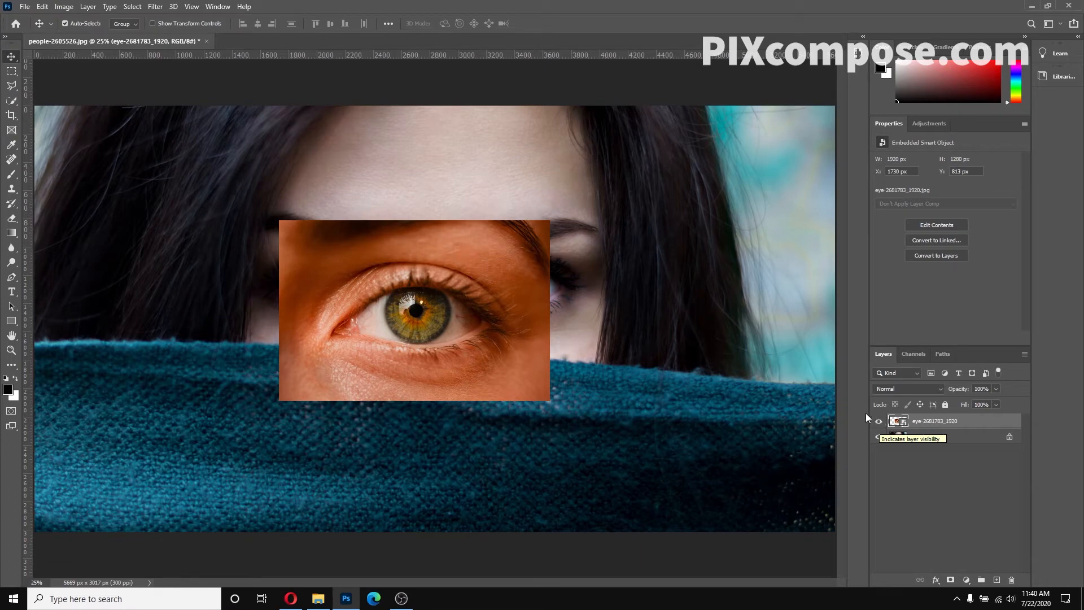
Step: Move the close-up eye photo over the woman's right-hand eye and lower its layer opacity to 60%
left_click(878, 422)
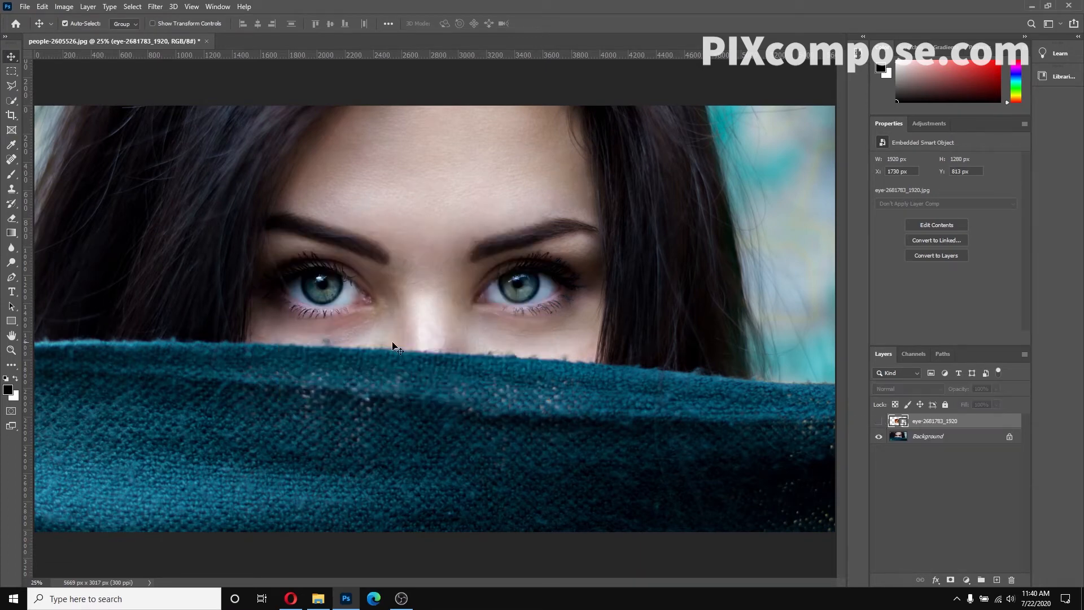
left_click(879, 421)
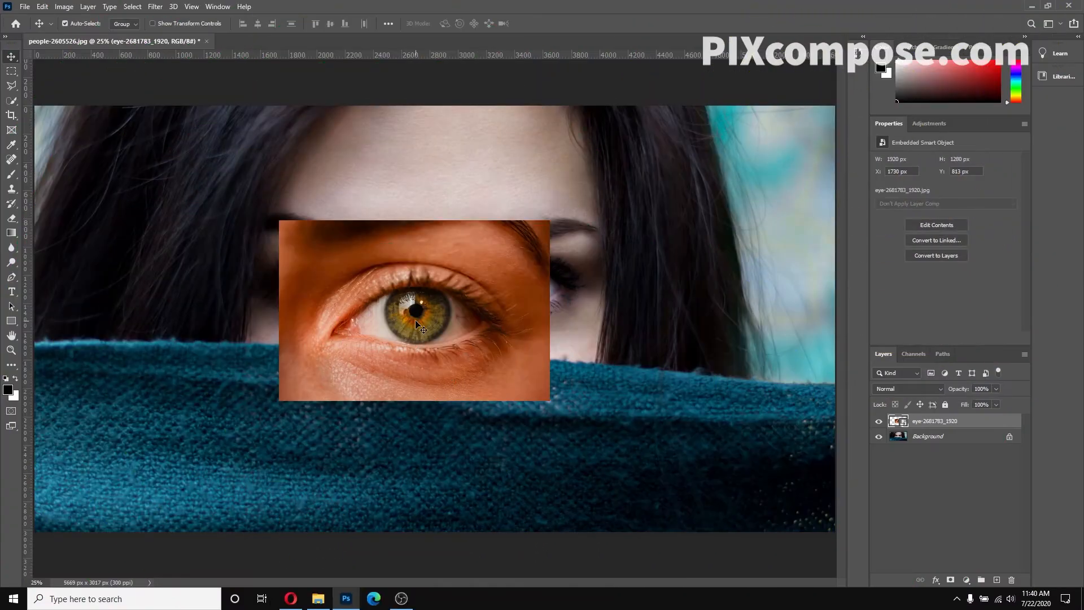
left_click_drag(417, 323, 411, 437)
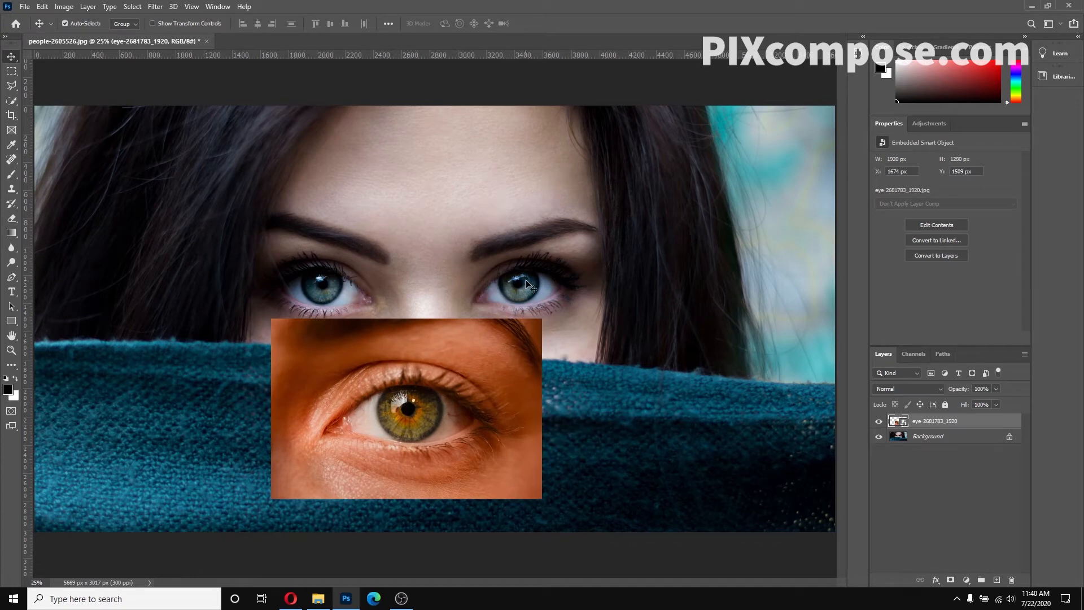
left_click_drag(414, 430, 547, 288)
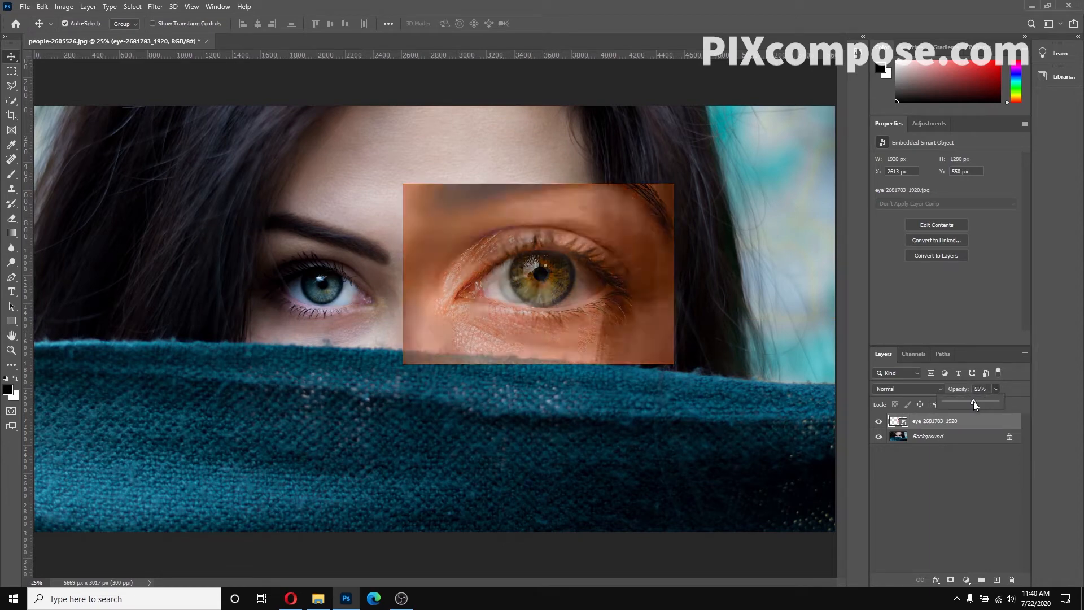
left_click_drag(973, 401, 976, 401)
left_click(958, 426)
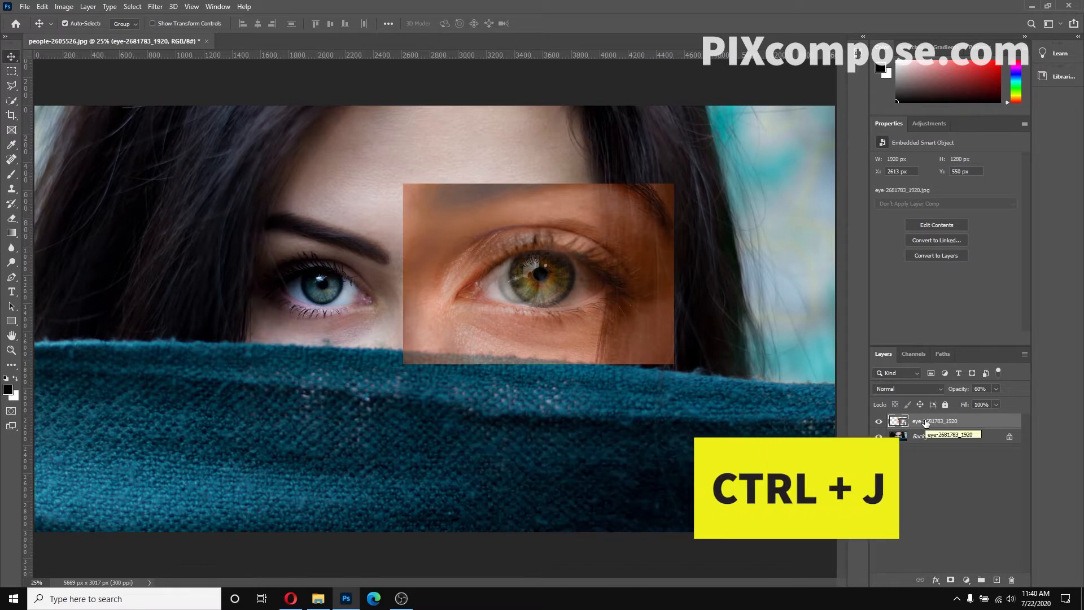
Step: Duplicate the close-up eye layer and, with the copy hidden, move the original over the woman's left-hand eye
key("ctrl+j")
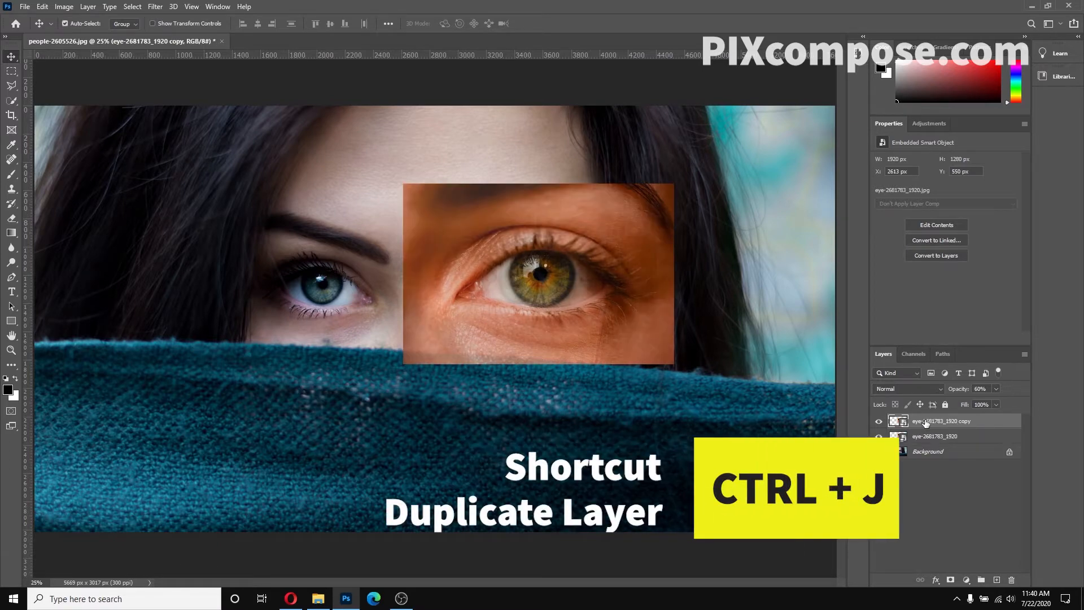
left_click(879, 420)
left_click_drag(543, 283, 323, 287)
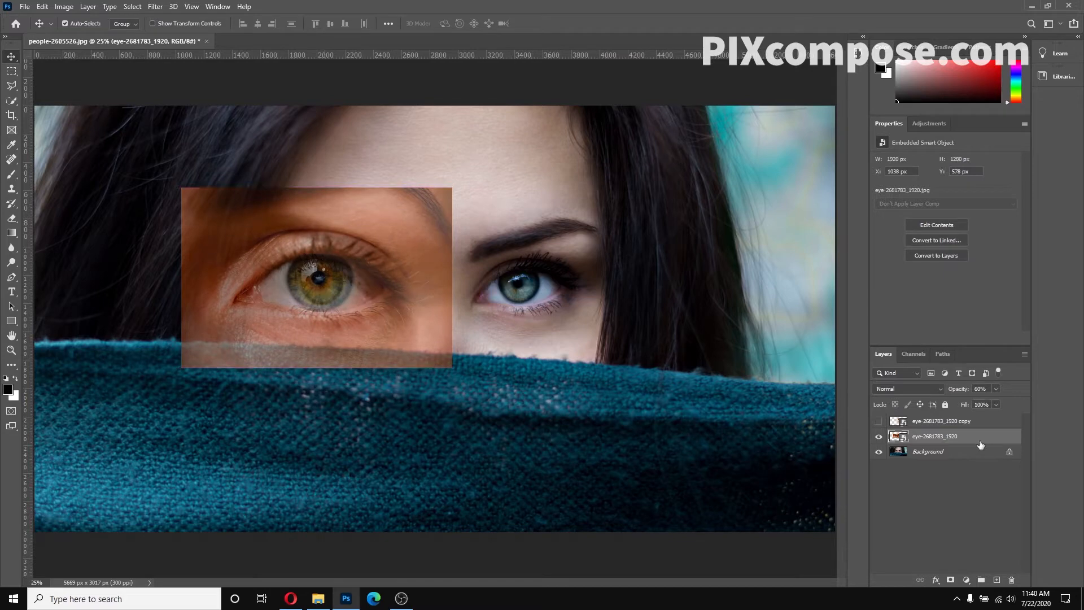
Step: Show the copied eye layer again and align its pupil with the woman's right-hand pupil
left_click(953, 426)
left_click(878, 421)
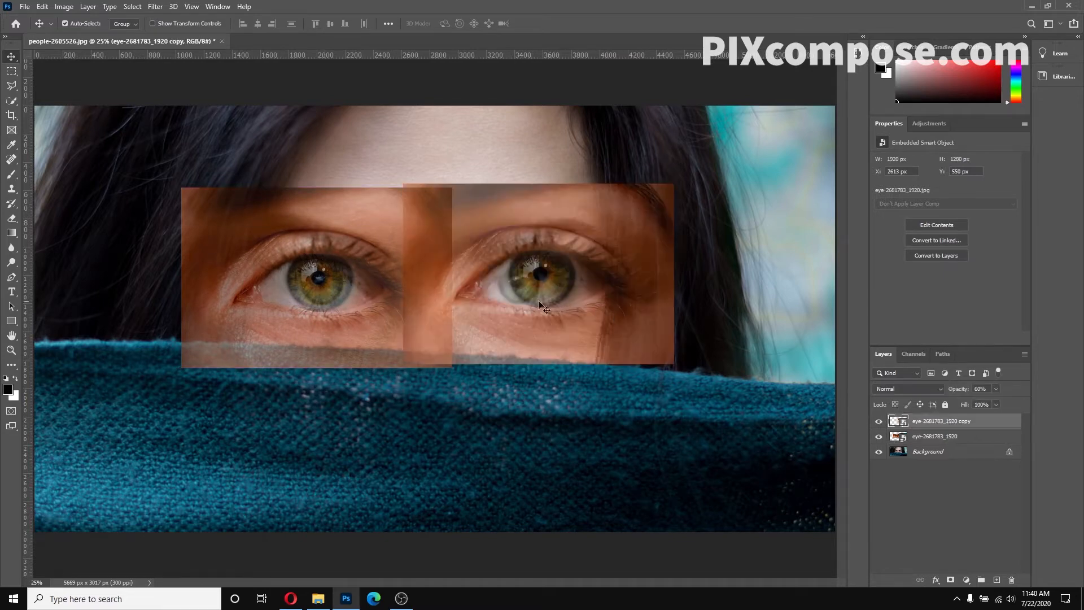
left_click_drag(539, 299, 514, 303)
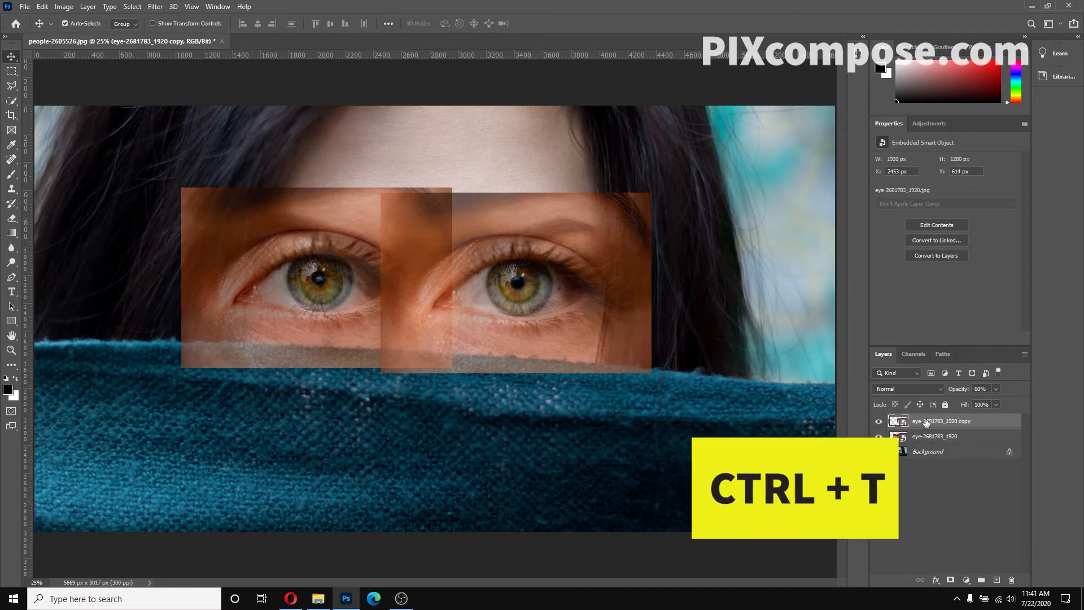
Step: Scale the copied eye layer down to 61.75% and position it so its iris matches the right-hand iris beneath
key("ctrl+t")
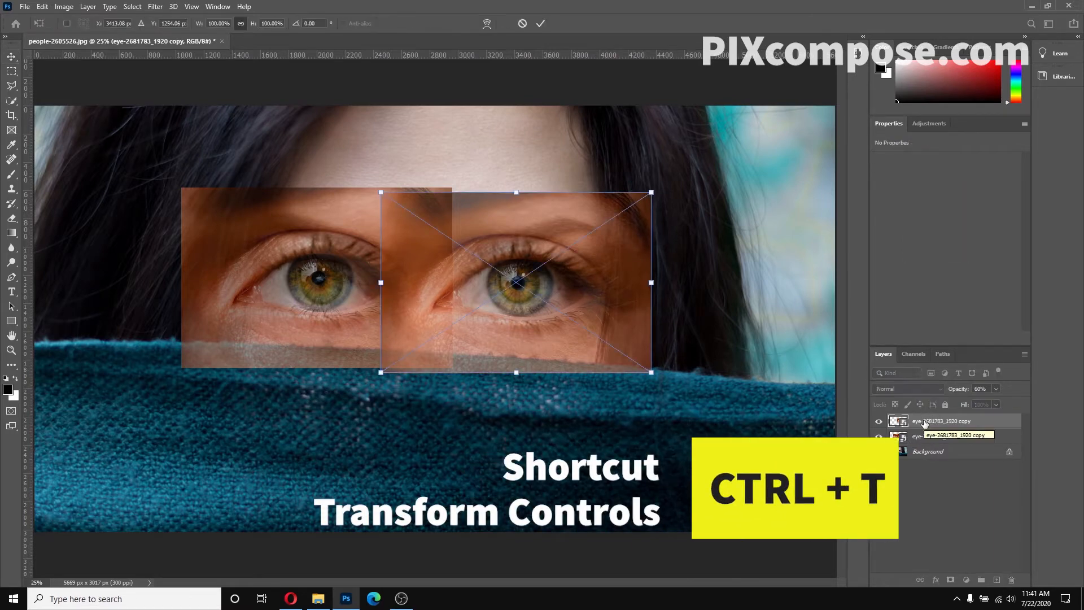
key("ctrl+plus")
key("ctrl+plus")
key("ctrl+plus")
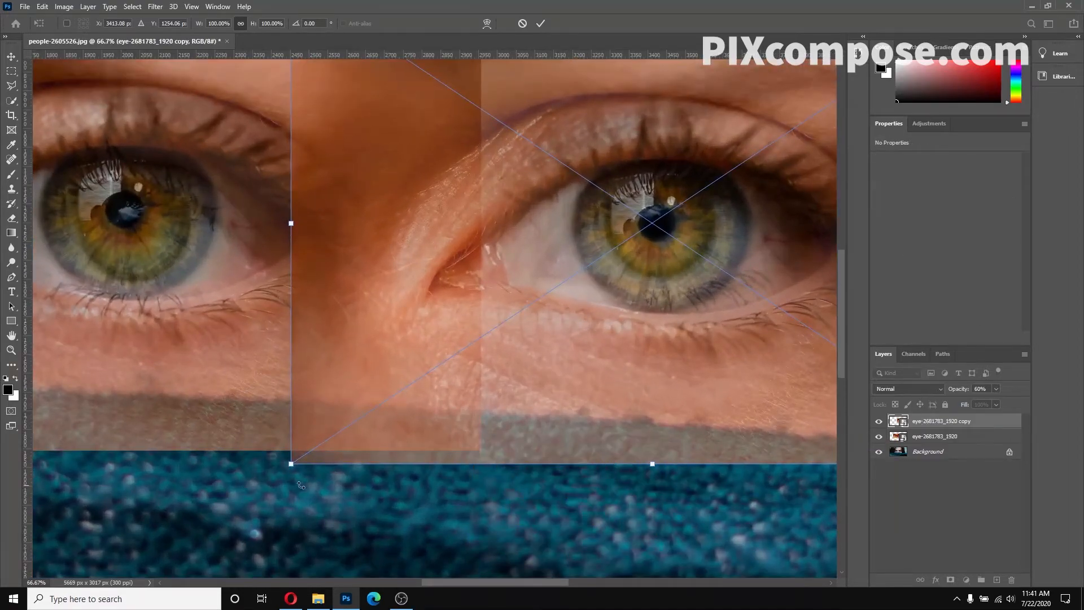
left_click_drag(292, 468, 555, 343)
left_click_drag(778, 143, 665, 216)
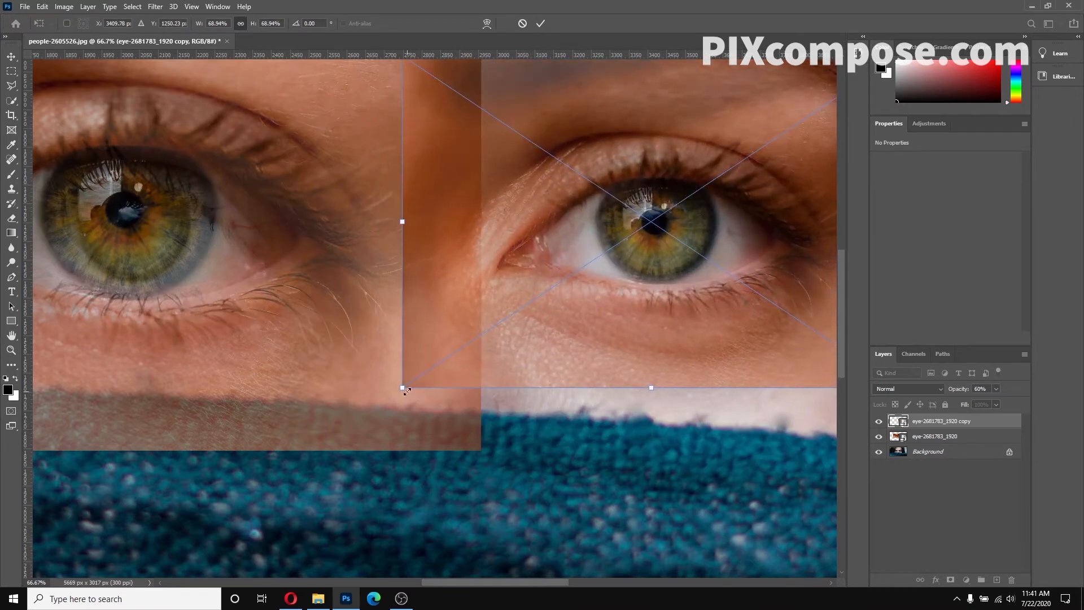
left_click_drag(406, 391, 473, 360)
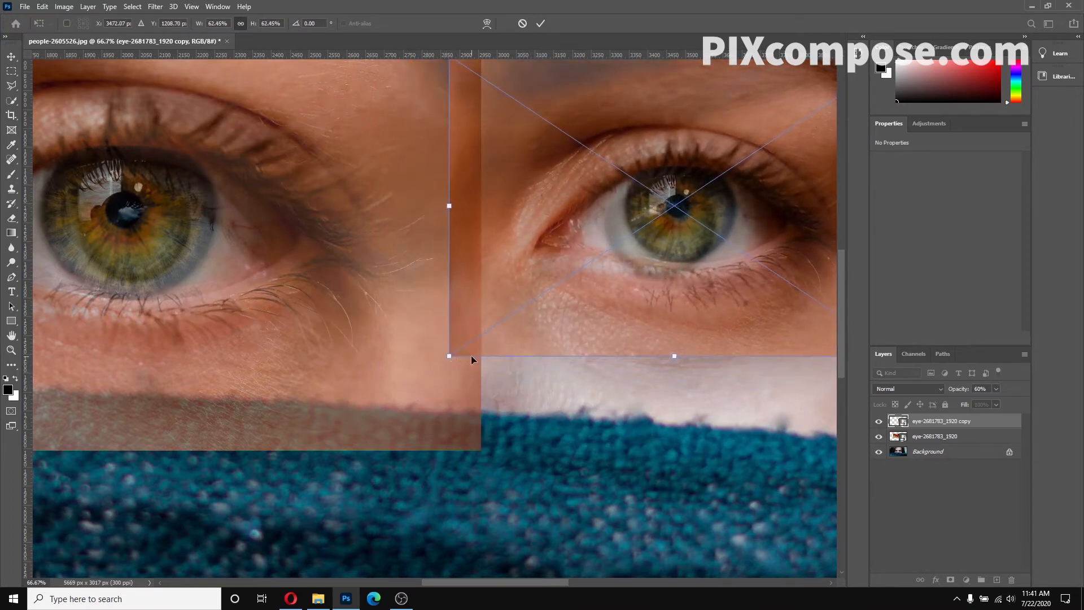
left_click_drag(717, 216, 692, 232)
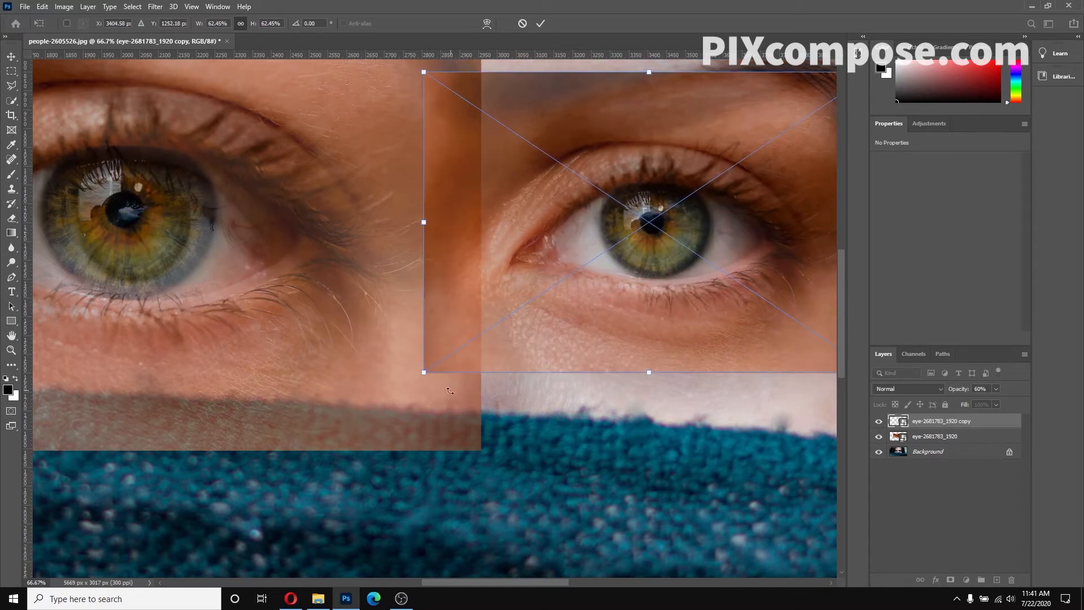
left_click_drag(429, 377, 428, 368)
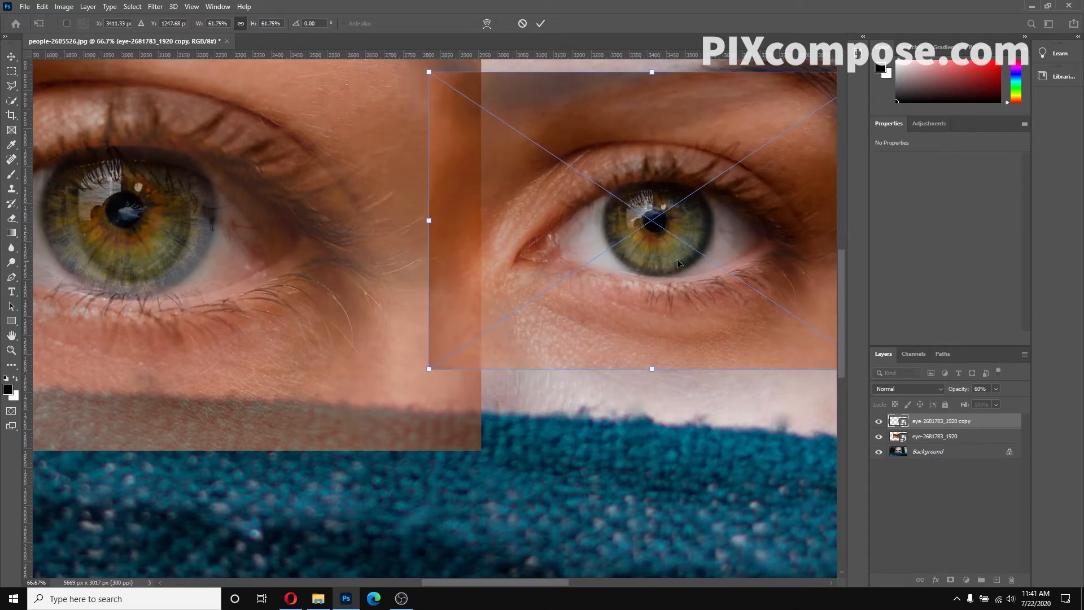
left_click_drag(694, 251, 694, 251)
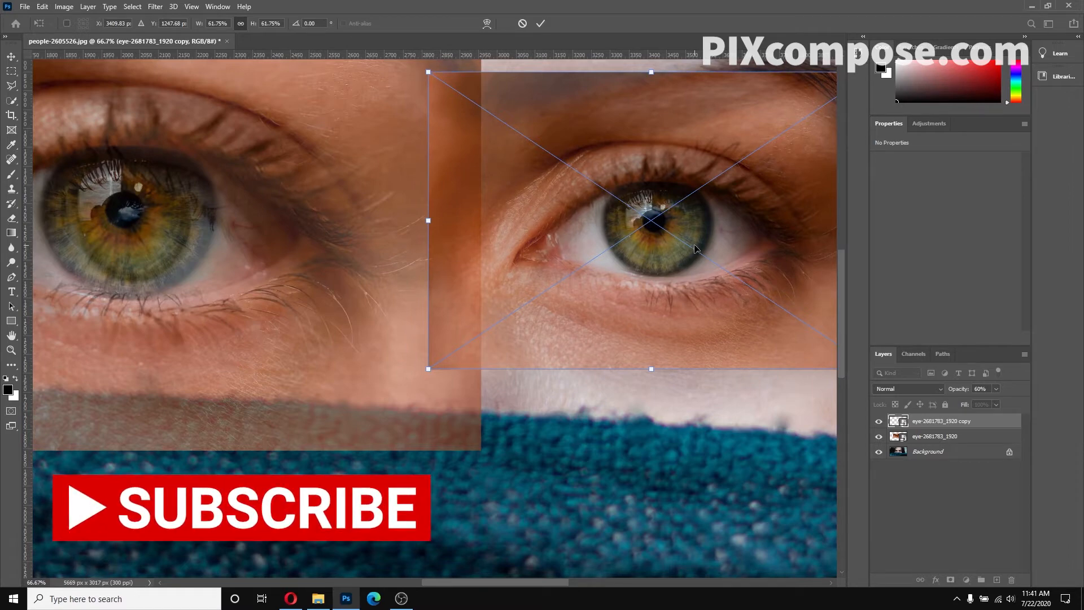
left_click(541, 23)
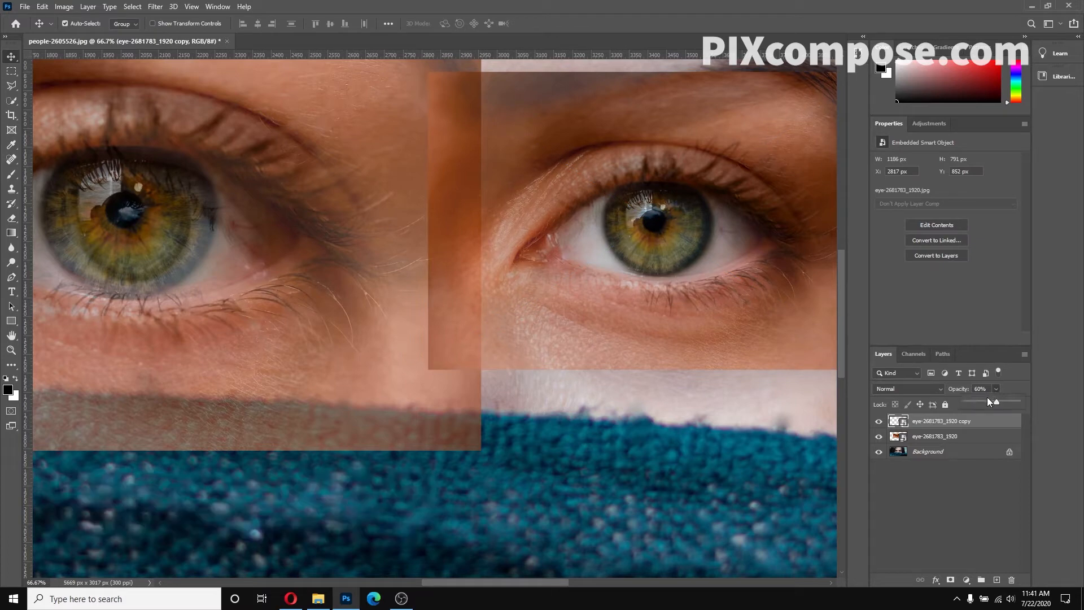
Step: Restore the copied eye layer's opacity to 100% and hide its content with an inverted, black layer mask
left_click_drag(997, 401, 1032, 399)
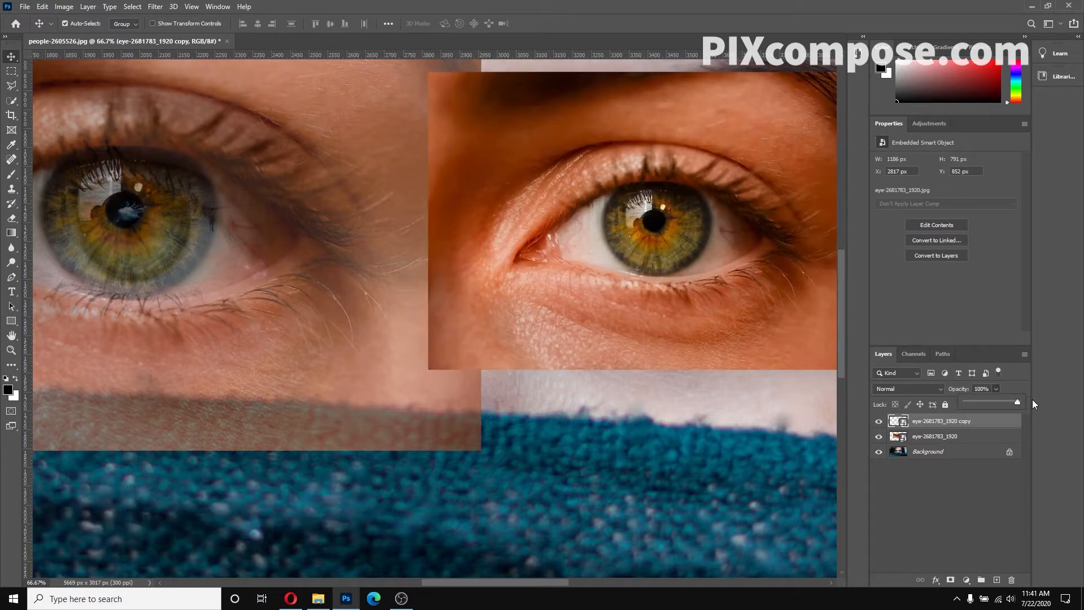
left_click(969, 534)
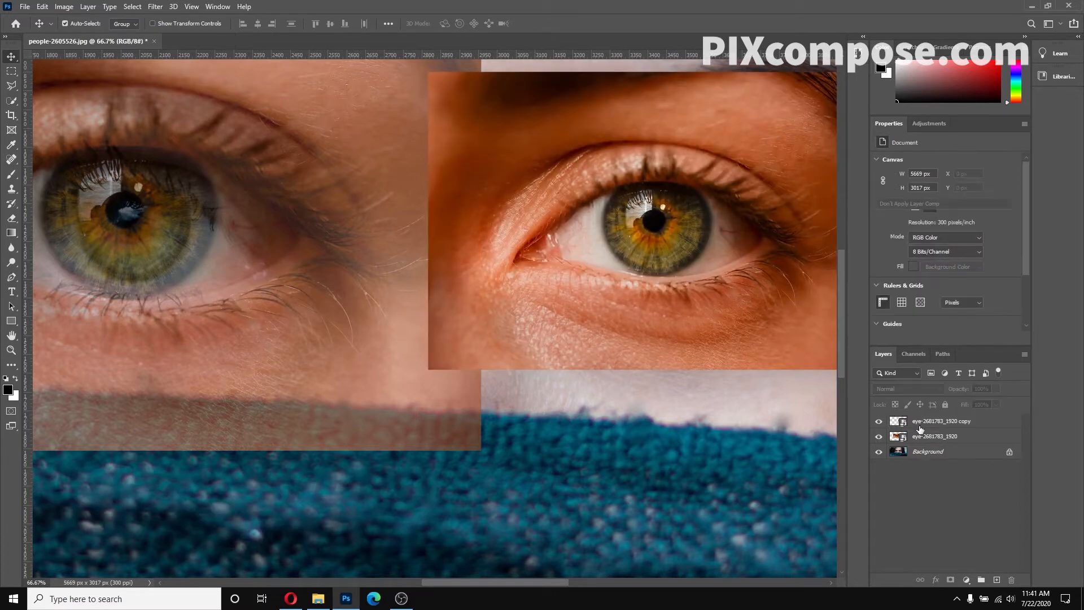
left_click(919, 427)
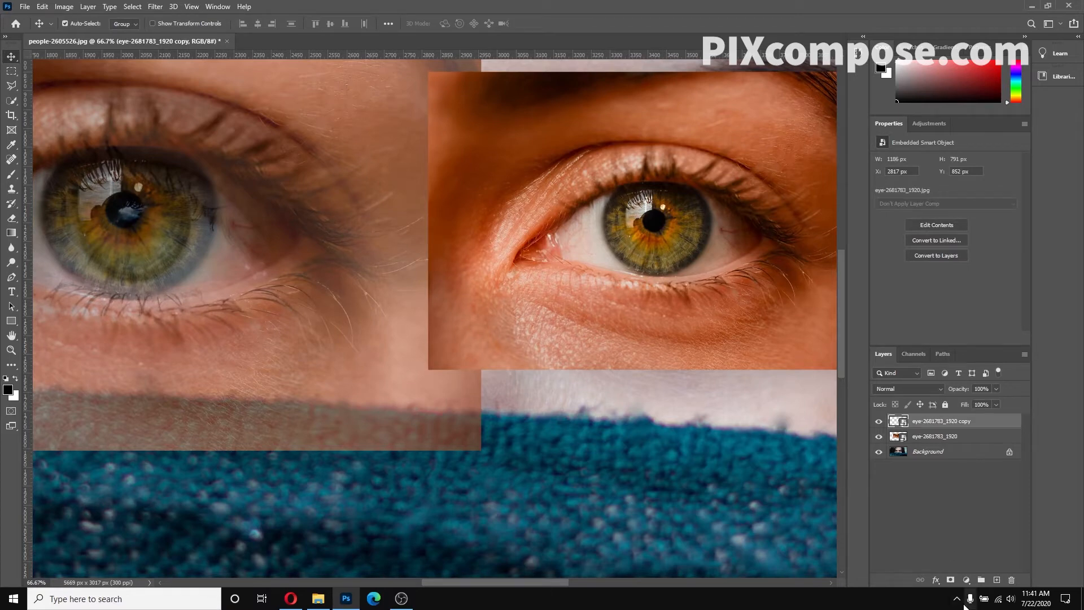
left_click(951, 580)
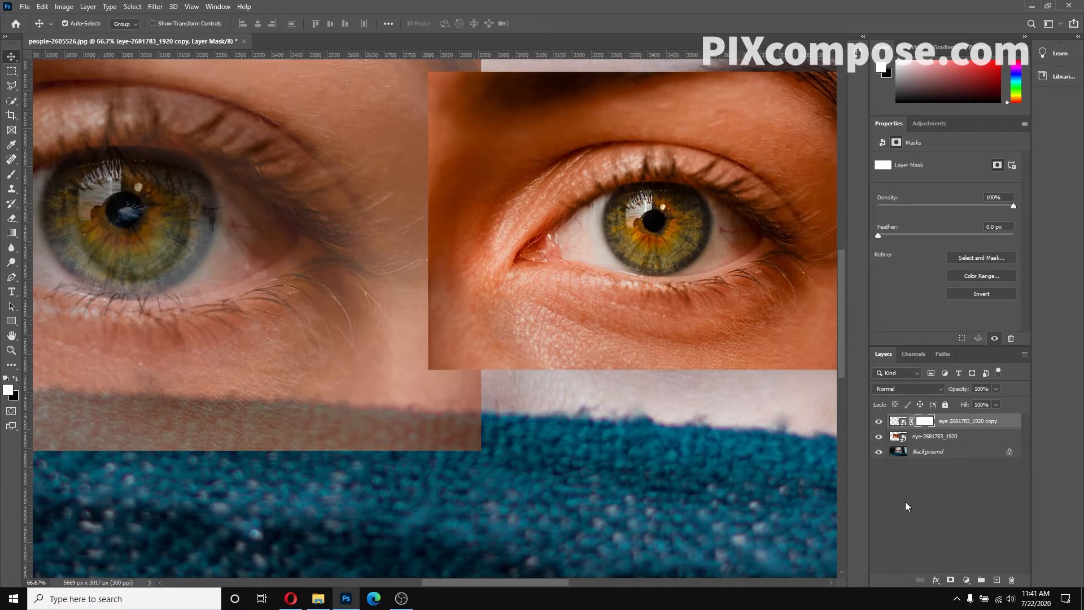
key("ctrl+i")
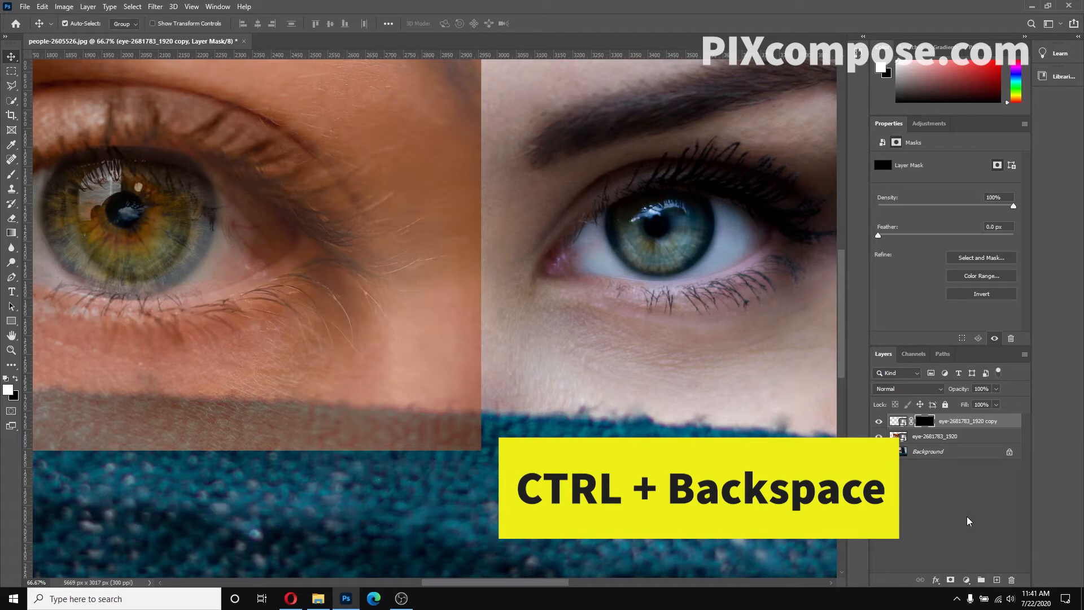
Step: Set up a soft Brush with a size of 100 px and 0% hardness for painting the mask
scroll(726, 442, "up", 1)
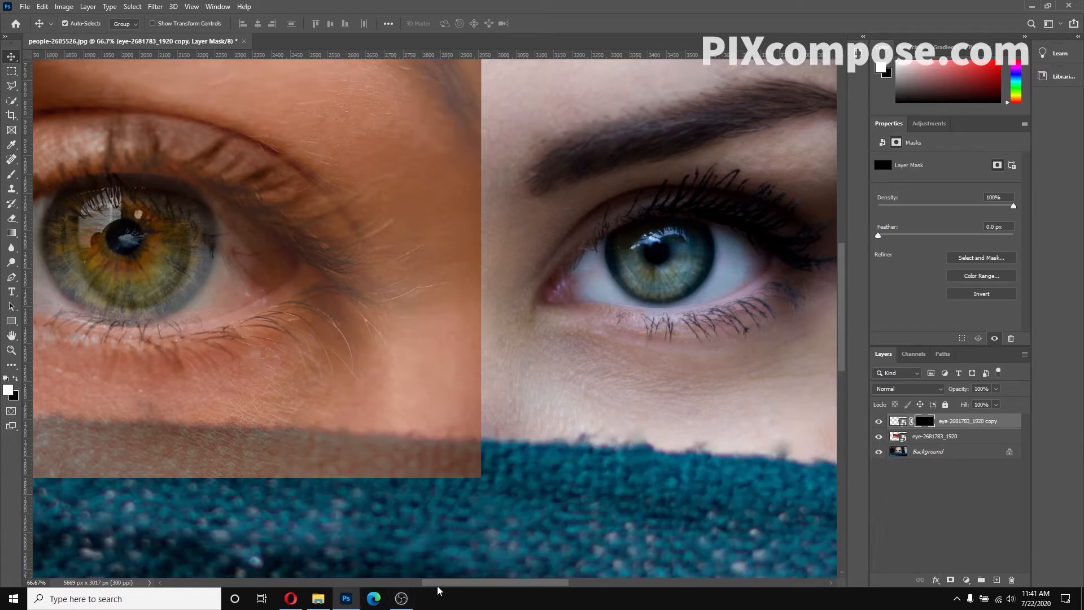
left_click_drag(436, 585, 463, 587)
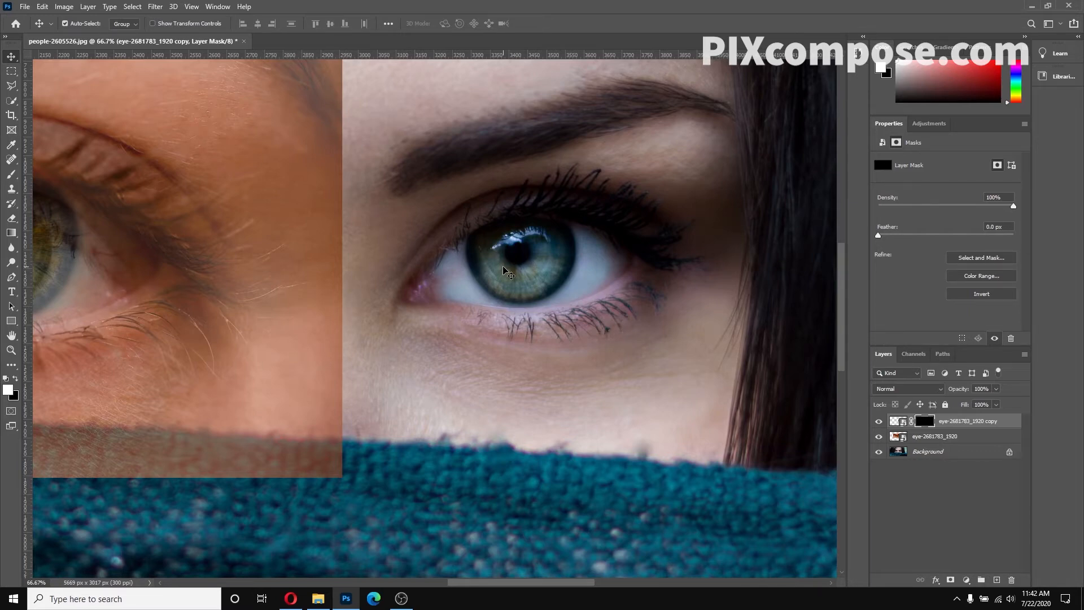
key("ctrl+1")
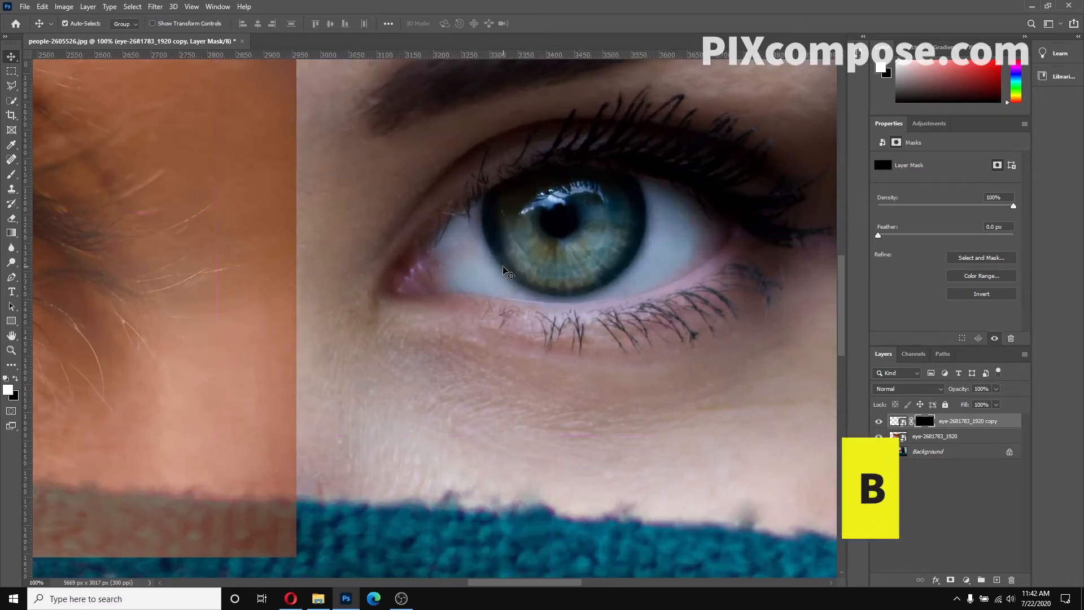
key("b")
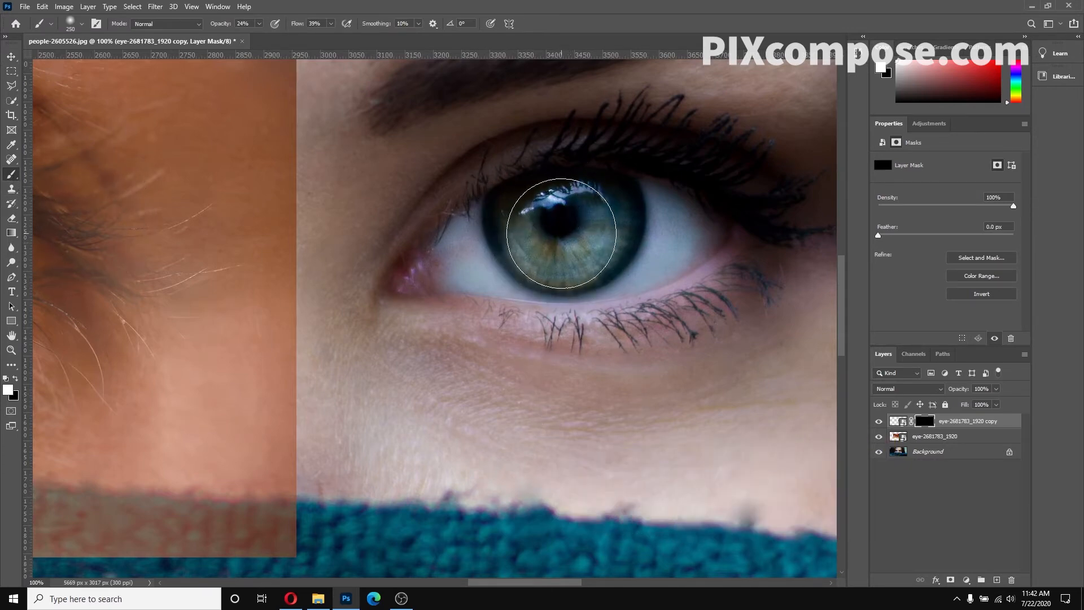
key("bracketleft")
key("bracketleft")
key("bracketleft")
key("bracketleft")
key("bracketleft")
left_click(82, 26)
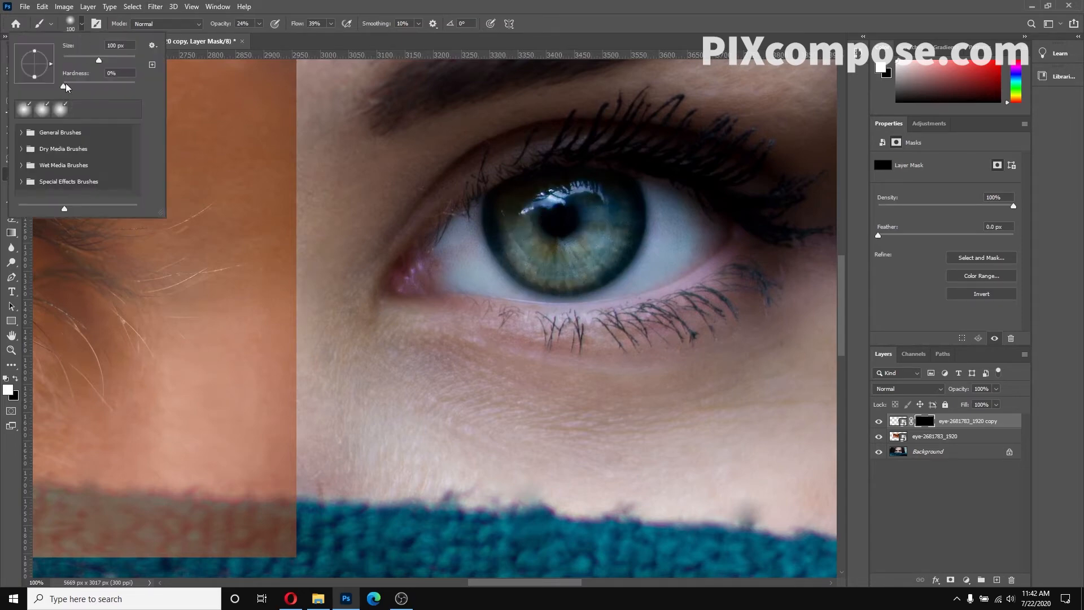
mouse_move(66, 86)
left_mouse_down()
mouse_move(137, 86)
mouse_move(63, 86)
left_mouse_up()
key("Return")
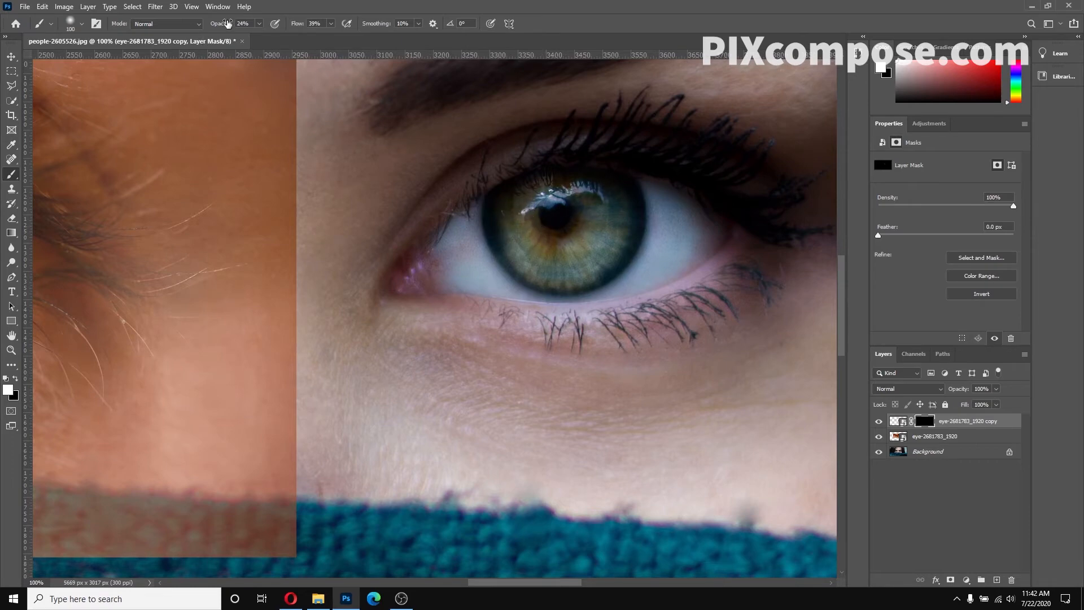
Step: Set the brush opacity and flow to 100% and paint white on the mask over the right-hand iris
left_click(259, 23)
left_click_drag(260, 36, 373, 39)
left_click(331, 24)
mouse_move(520, 186)
left_mouse_down()
mouse_move(519, 231)
mouse_move(536, 242)
mouse_move(560, 231)
mouse_move(554, 217)
mouse_move(537, 234)
mouse_move(546, 254)
mouse_move(572, 250)
mouse_move(531, 237)
mouse_move(527, 251)
mouse_move(554, 263)
mouse_move(516, 240)
mouse_move(551, 258)
mouse_move(584, 248)
mouse_move(604, 218)
mouse_move(591, 251)
mouse_move(550, 264)
mouse_move(592, 239)
mouse_move(618, 202)
mouse_move(580, 206)
mouse_move(602, 202)
mouse_move(600, 218)
mouse_move(583, 220)
mouse_move(612, 238)
left_mouse_up()
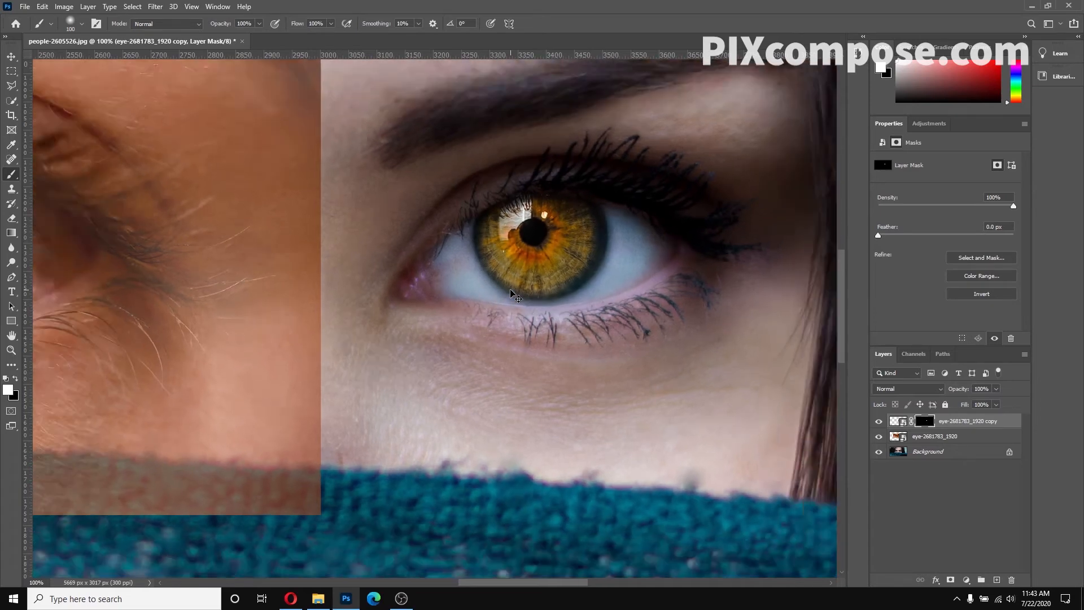
Step: Scale the original close-up eye layer down and align its iris with the woman's left-hand iris
key("ctrl+minus")
key("ctrl+minus")
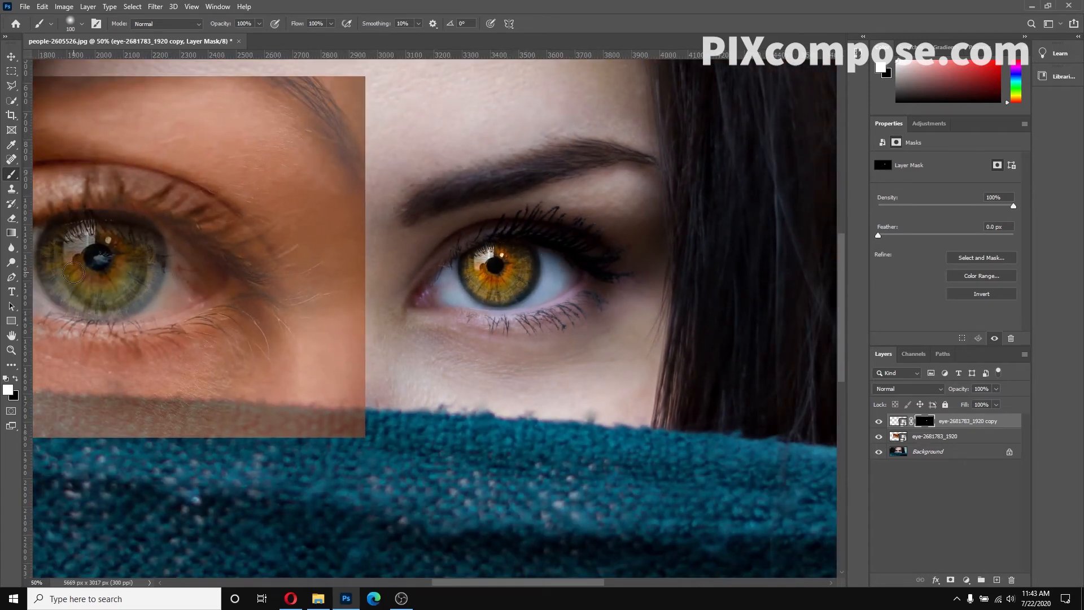
left_click_drag(567, 583, 508, 582)
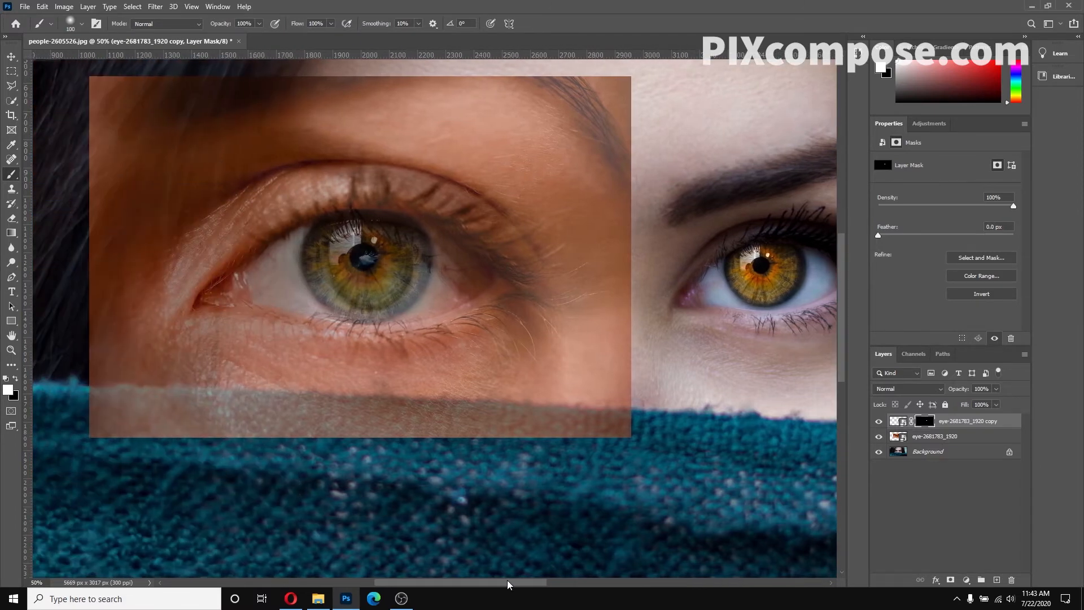
scroll(460, 495, "up", 1)
scroll(460, 495, "up", 1)
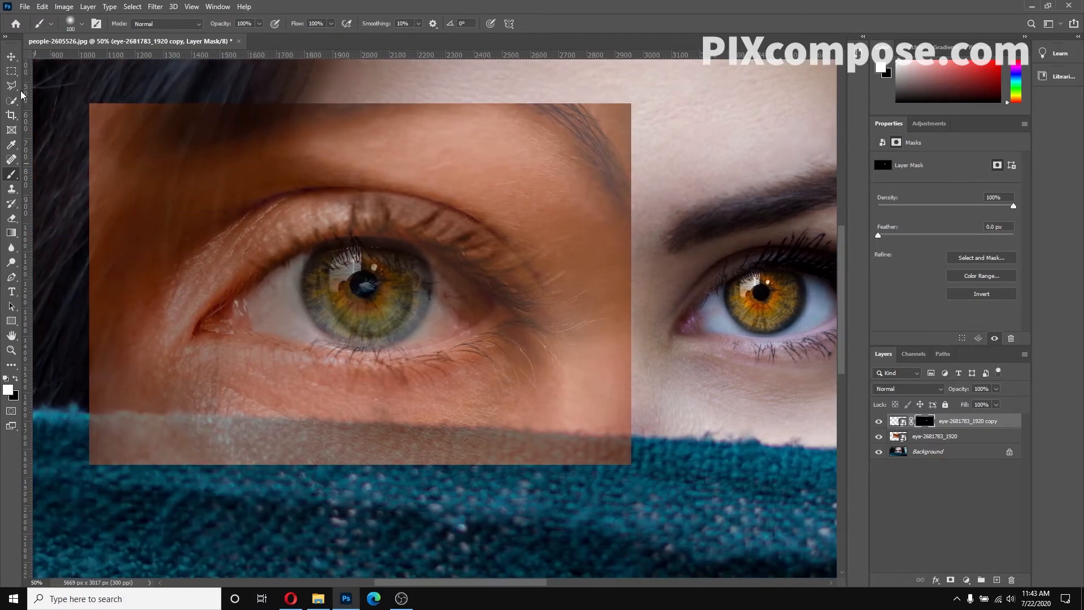
left_click(10, 57)
left_click(913, 437)
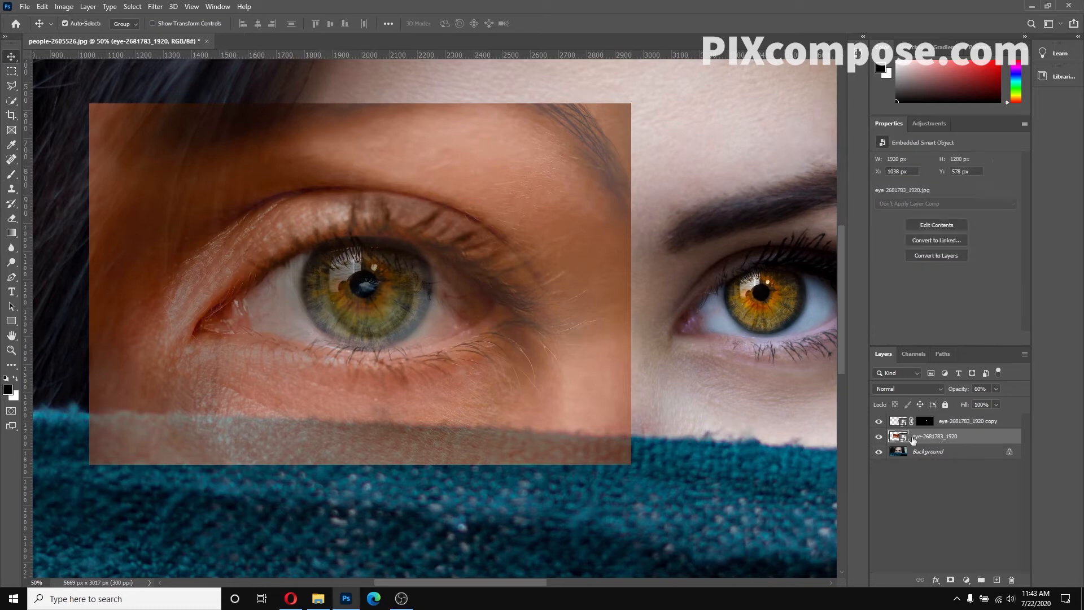
key("ctrl+t")
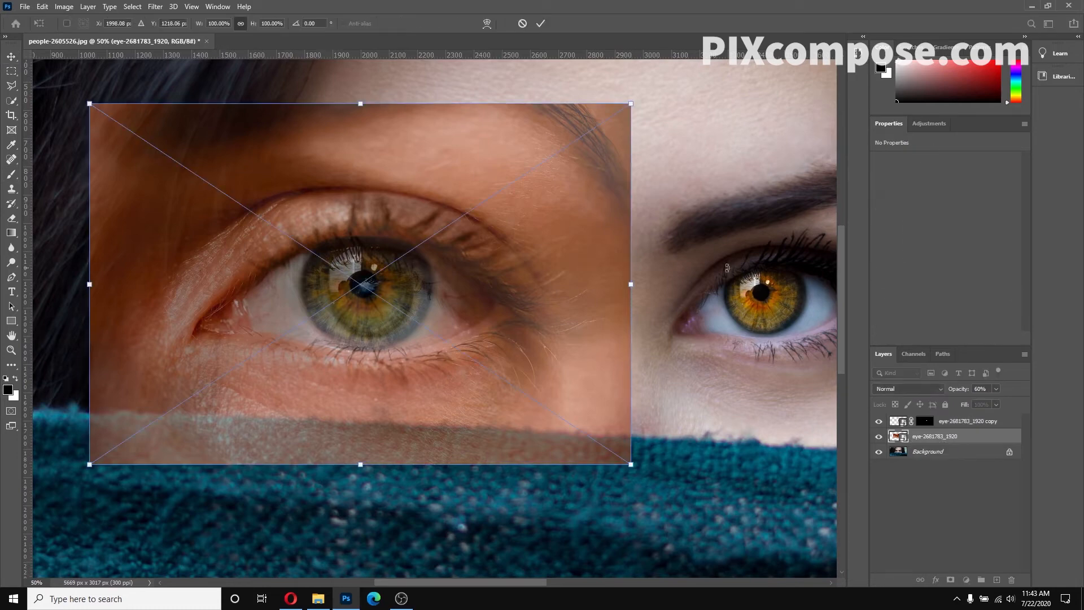
left_click_drag(90, 465, 276, 341)
left_click_drag(445, 242, 362, 312)
mouse_move(547, 411)
left_mouse_down()
mouse_move(533, 401)
mouse_move(540, 408)
left_mouse_up()
key("Return")
Step: Add a layer mask to the original close-up eye layer and invert it to black
left_click(950, 580)
key("ctrl+i")
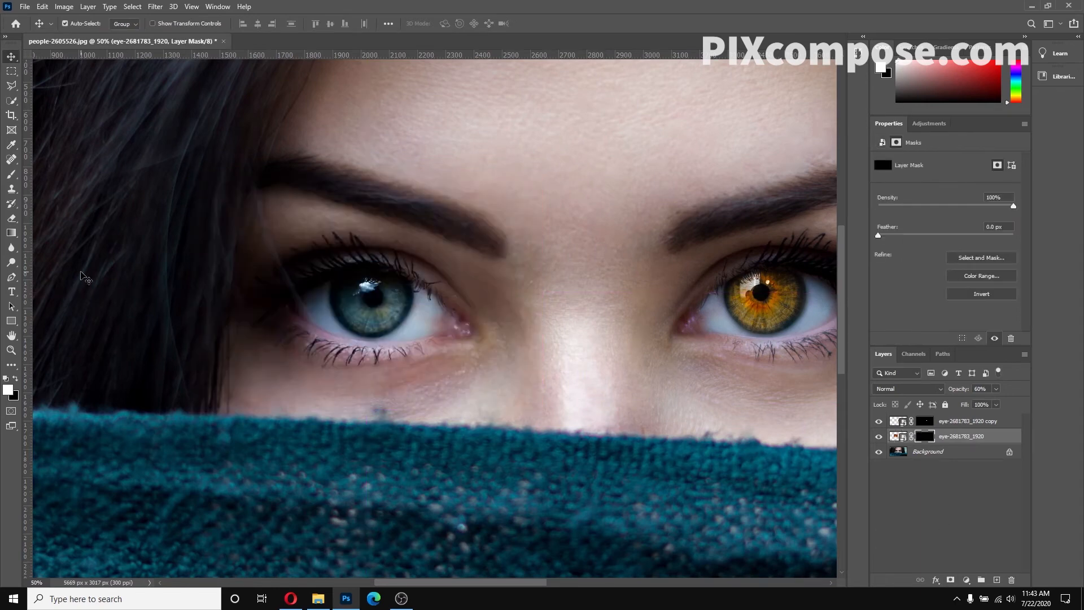
Step: Paint white on the original eye layer's mask over the woman's left-hand iris with the Brush
key("b")
mouse_move(325, 299)
left_mouse_down()
mouse_move(352, 311)
mouse_move(375, 288)
mouse_move(391, 310)
mouse_move(351, 311)
mouse_move(402, 290)
mouse_move(354, 310)
mouse_move(398, 301)
mouse_move(355, 302)
mouse_move(379, 311)
mouse_move(400, 290)
left_mouse_up()
key("ctrl+0")
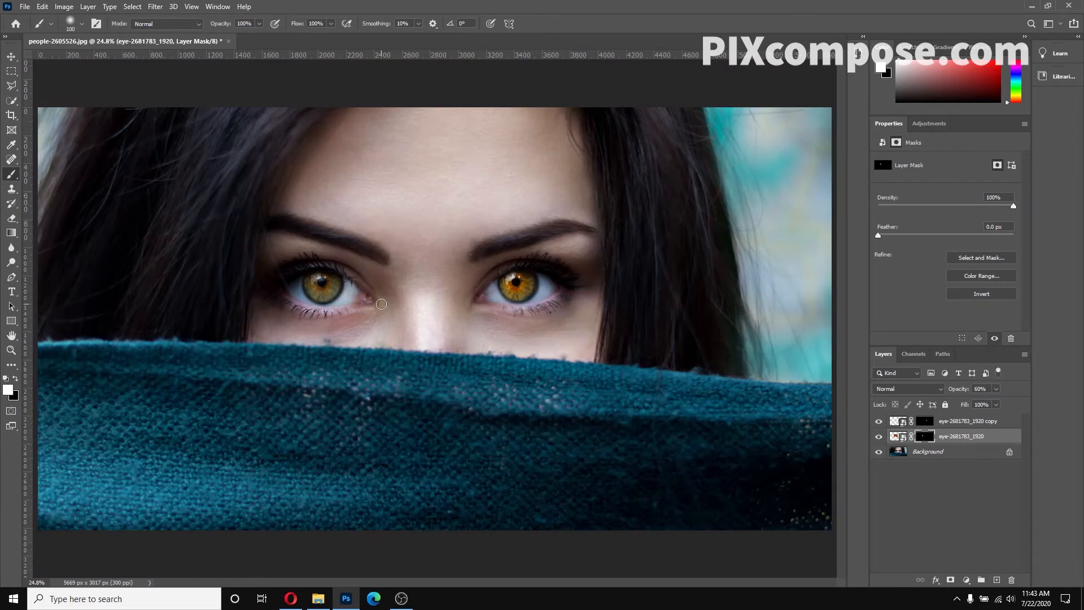
Step: Group the two eye layers and rename the group "new retina"
left_click(959, 424)
left_click(959, 439)
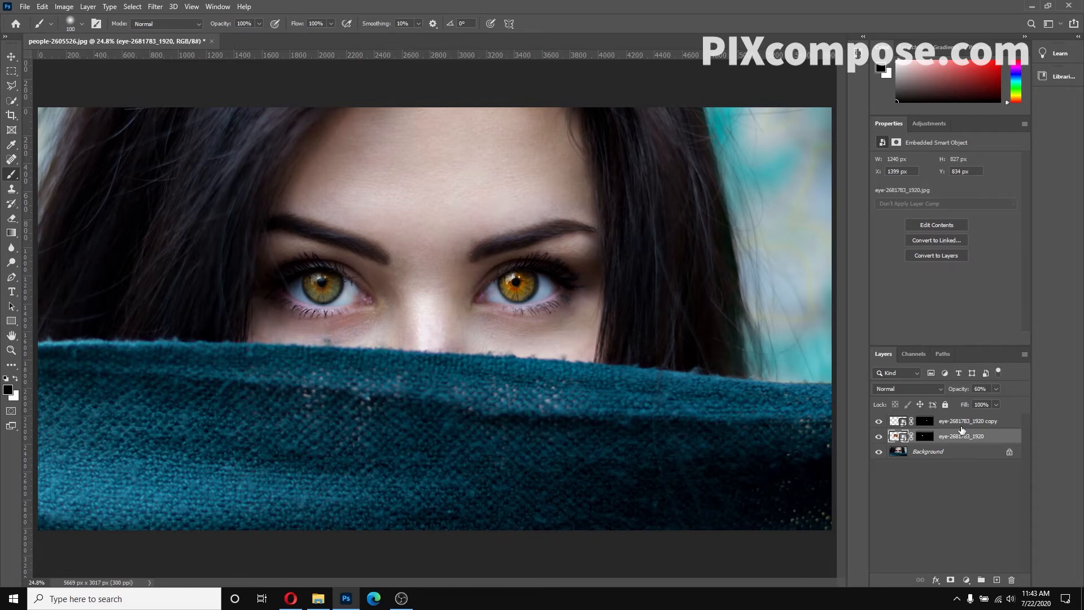
left_click(946, 424, "shift")
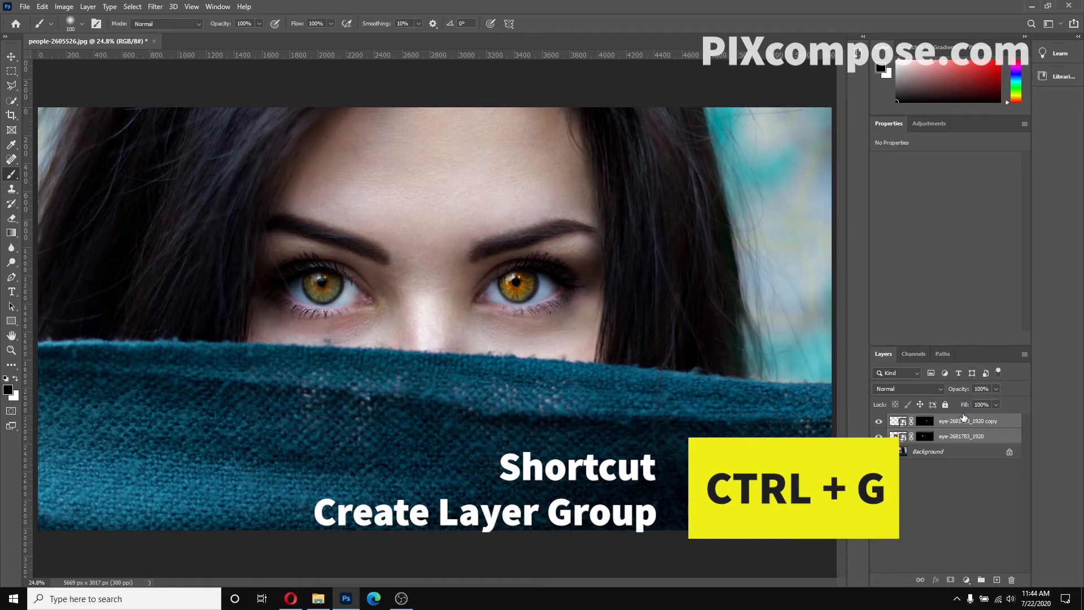
key("ctrl+g")
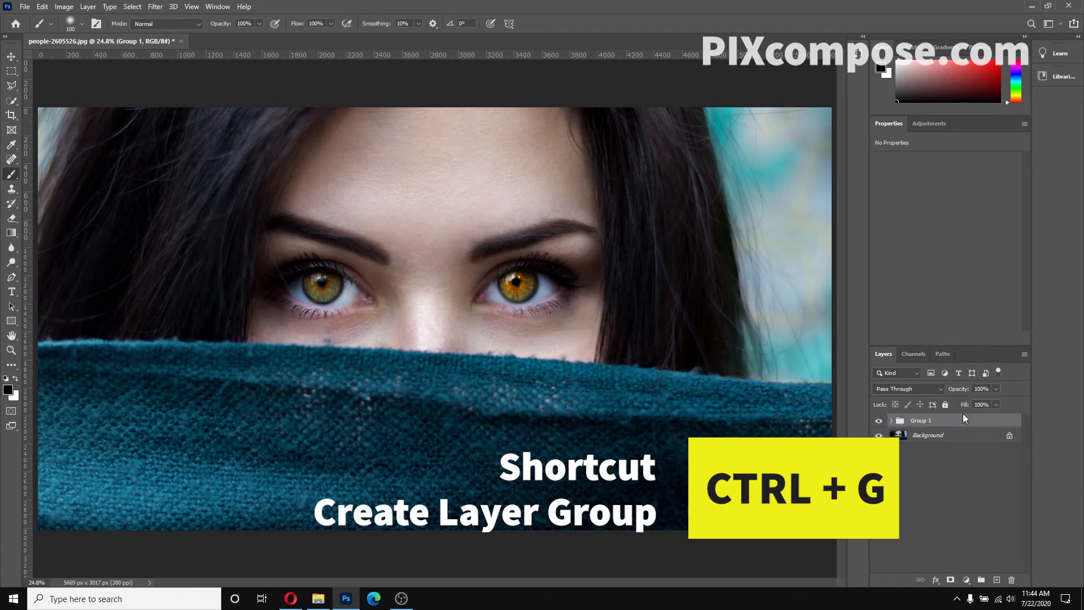
double_click(928, 421)
key("BackSpace")
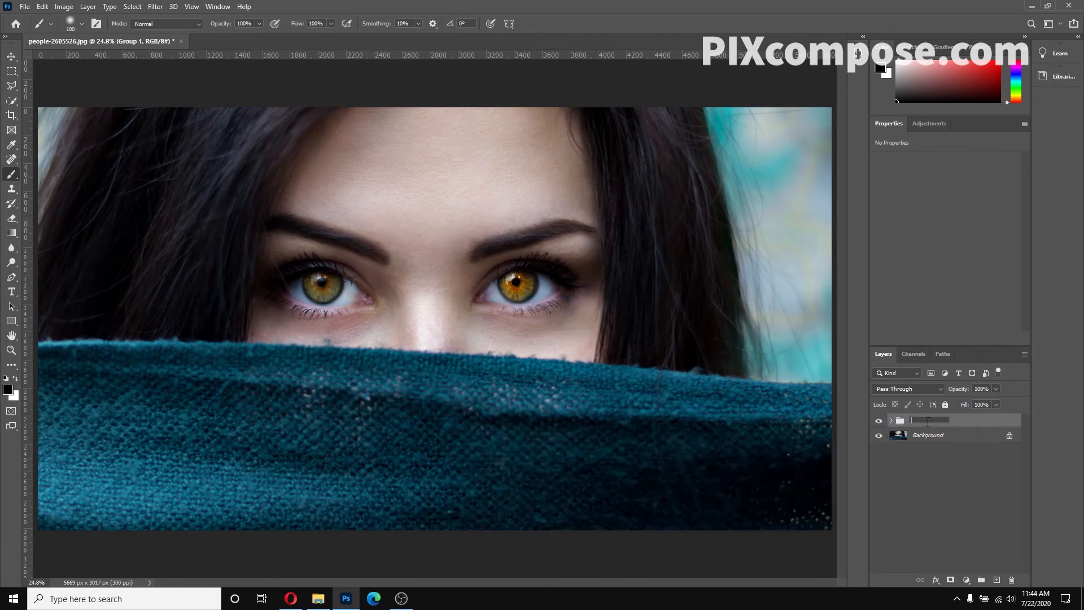
type("new retina")
left_click(930, 466)
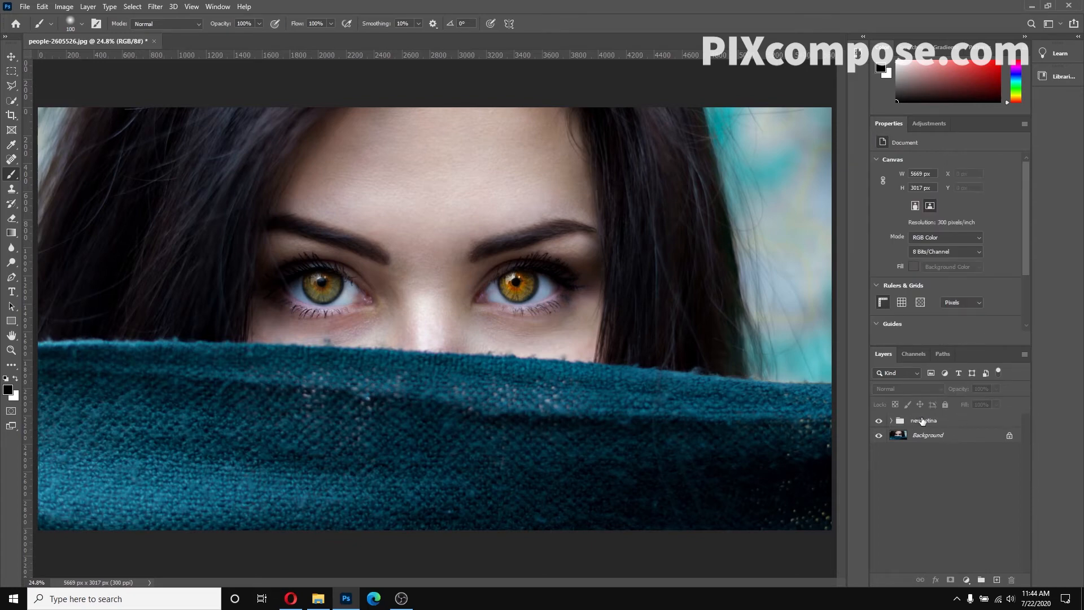
Step: Compare the eyes with and without the replacement irises by toggling the visibility of the "new retina" group
left_click(879, 421)
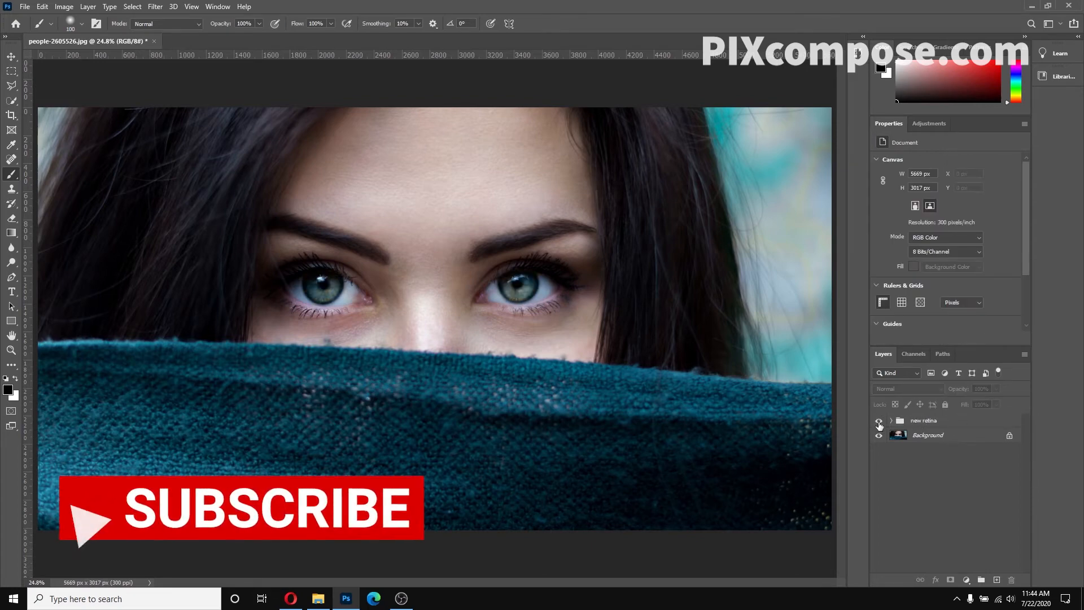
left_click(879, 423)
left_click(878, 422)
left_click(878, 422)
left_click(879, 423)
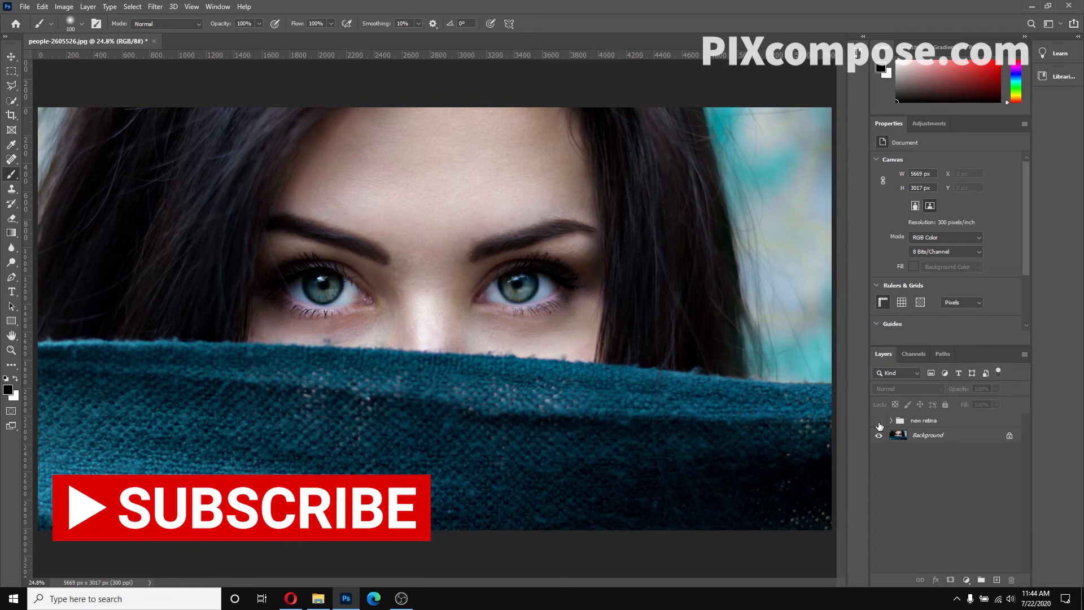
left_click(878, 422)
left_click(878, 422)
left_click(879, 423)
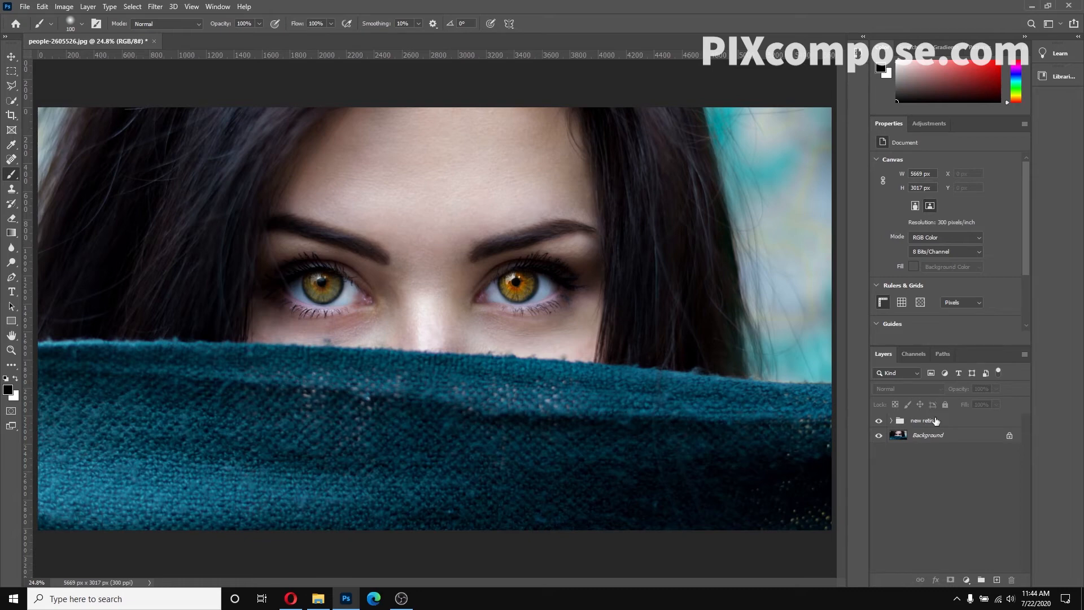
Step: Add a Hue/Saturation adjustment layer above the "new retina" group and clip it to the group
left_click(968, 579)
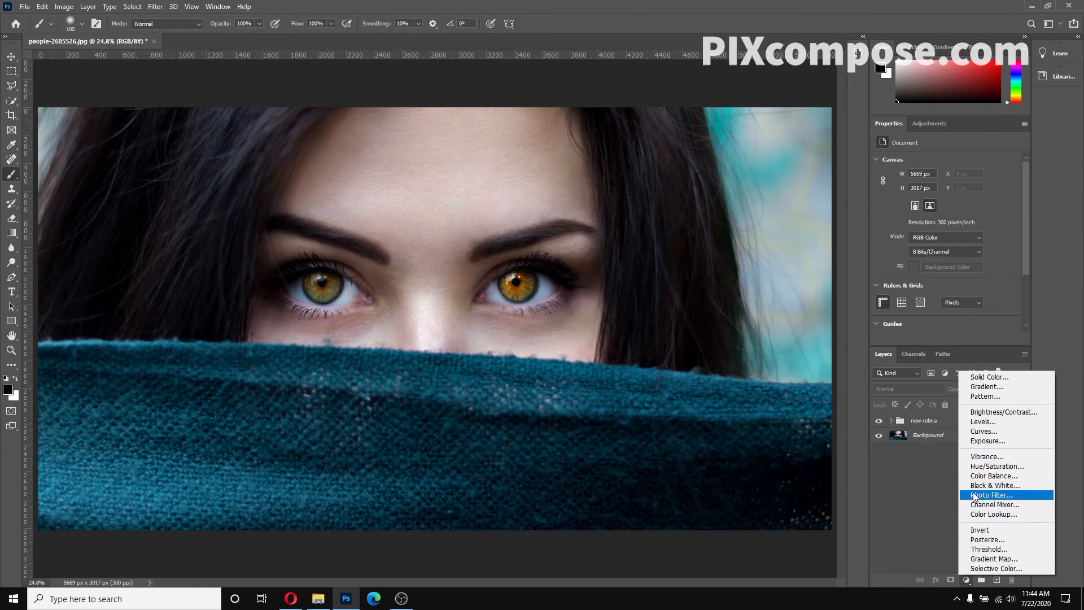
left_click(1001, 467)
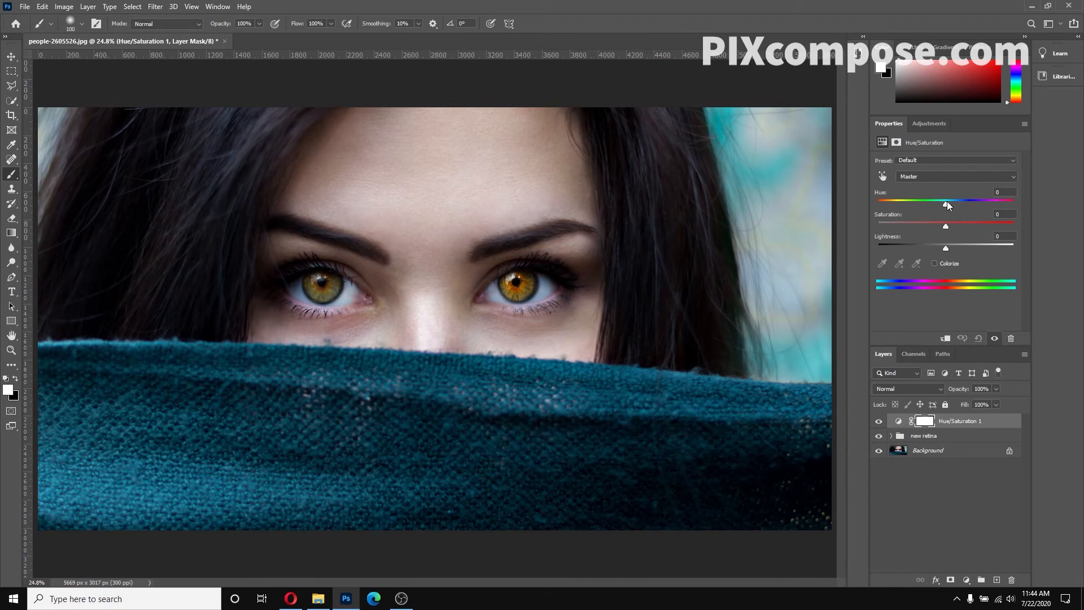
mouse_move(947, 201)
left_mouse_down()
mouse_move(960, 202)
mouse_move(947, 209)
left_mouse_up()
left_click(948, 340)
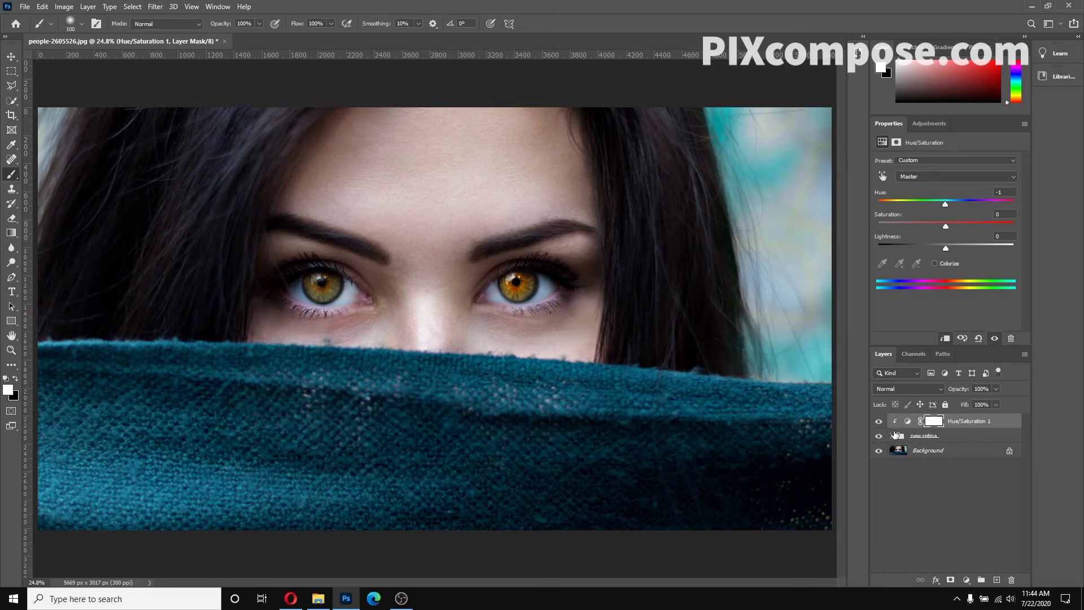
Step: Set the Hue/Saturation adjustment to Hue +125, Saturation +16 and Lightness 0 to turn the irises green
left_click_drag(947, 204, 999, 202)
mouse_move(946, 226)
left_mouse_down()
mouse_move(946, 245)
mouse_move(937, 244)
left_mouse_up()
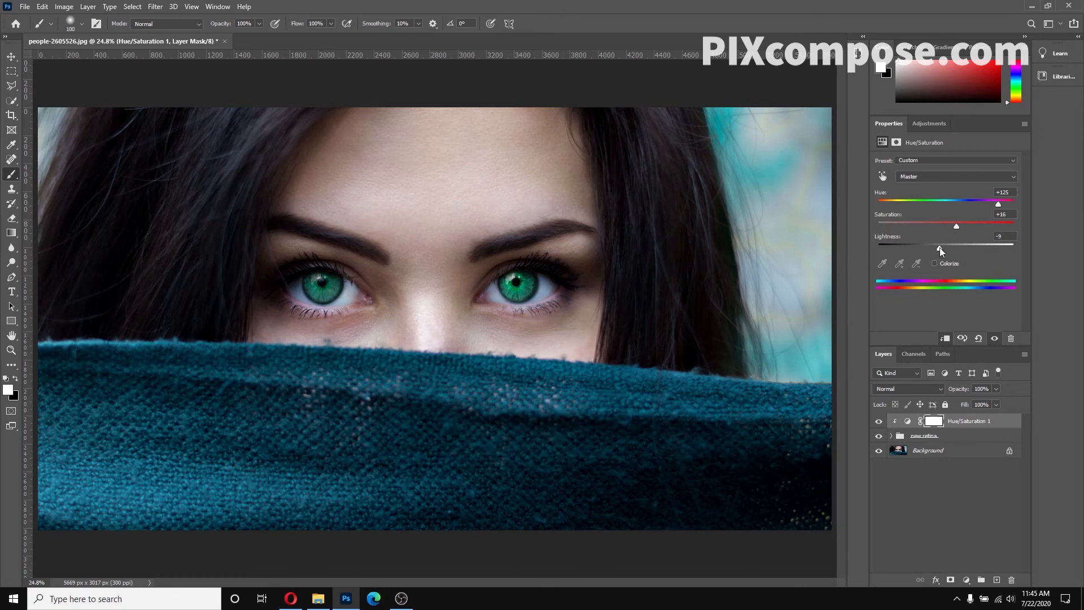
mouse_move(940, 247)
left_mouse_down()
mouse_move(948, 247)
mouse_move(930, 249)
mouse_move(981, 243)
mouse_move(946, 246)
left_mouse_up()
Step: Add a Levels adjustment layer above the Hue/Saturation layer and clip it to the "new retina" group
left_click(966, 580)
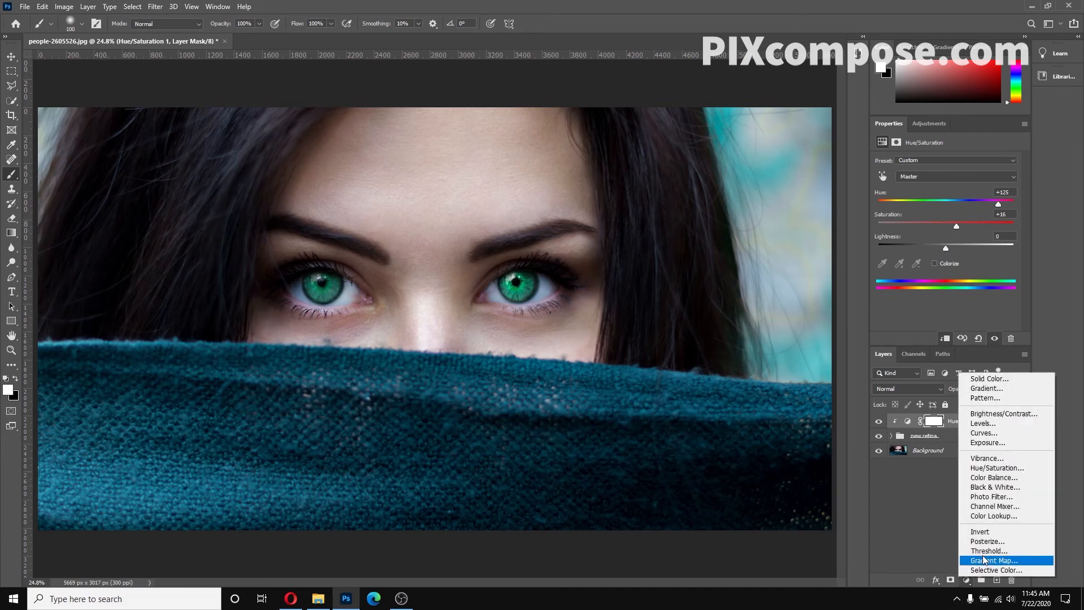
left_click(979, 425)
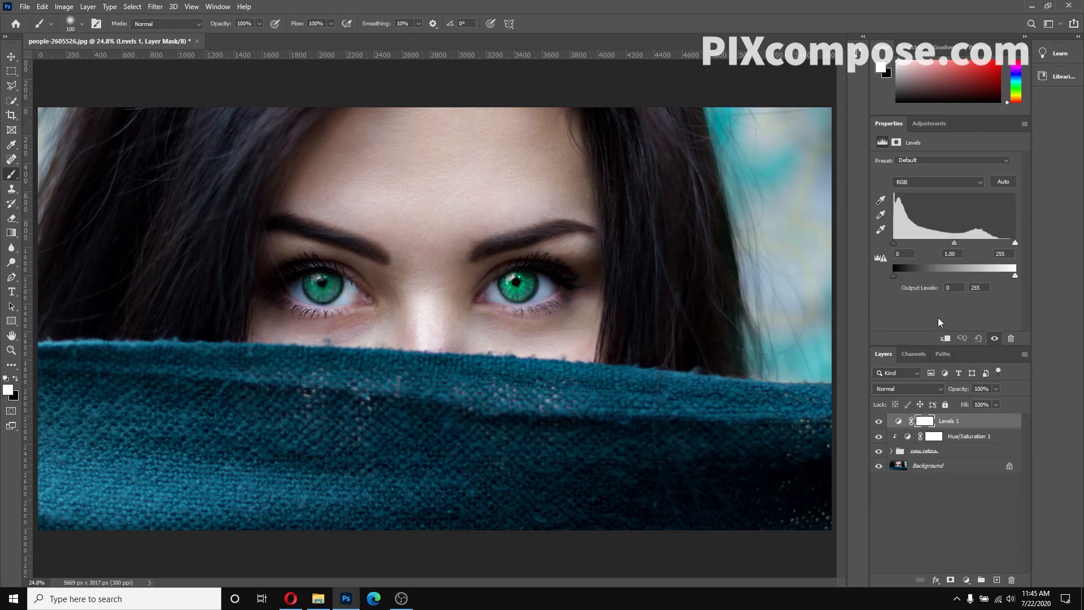
left_click(945, 339)
Step: Brighten the irises by setting the Levels input values to 0 for shadows, 1.11 for midtones and 228 for highlights
mouse_move(1016, 245)
left_mouse_down()
mouse_move(978, 243)
mouse_move(1001, 243)
left_mouse_up()
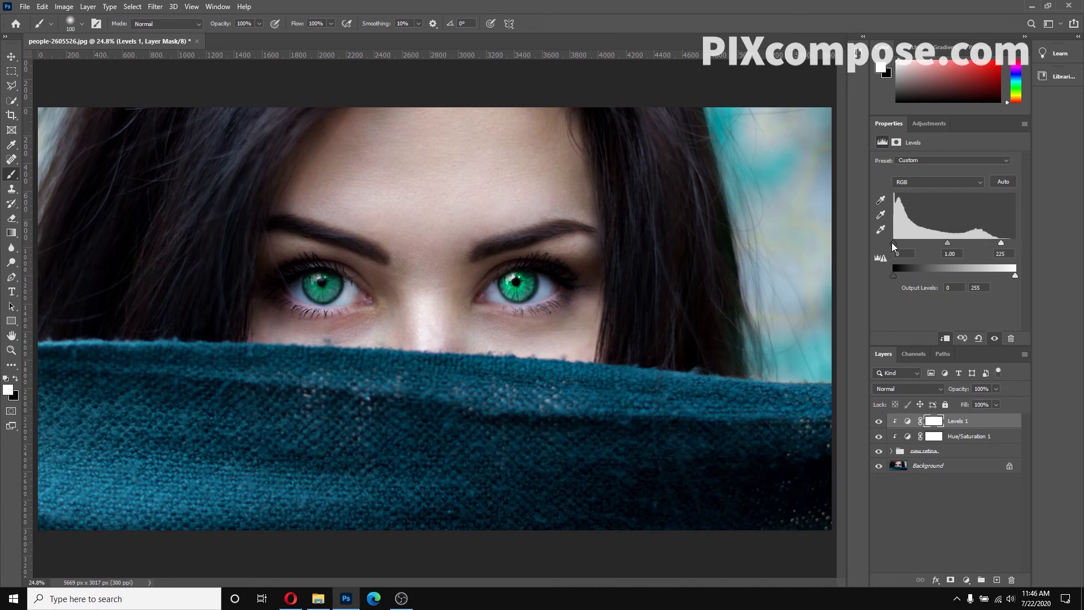
left_click_drag(896, 244, 920, 238)
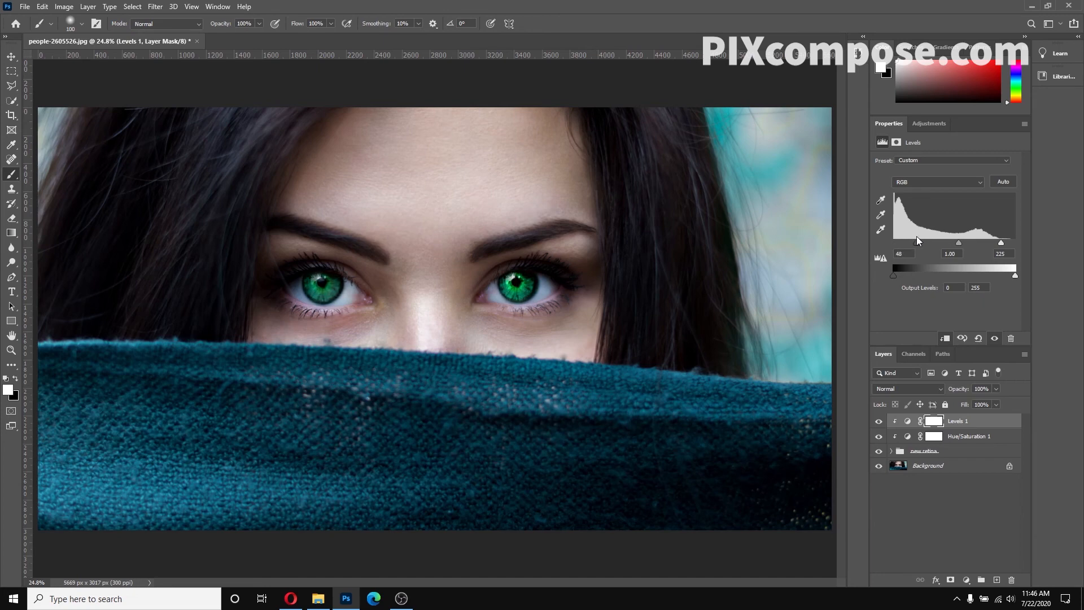
left_click_drag(958, 243, 893, 243)
left_click_drag(1002, 242, 1015, 242)
left_click_drag(939, 243, 948, 242)
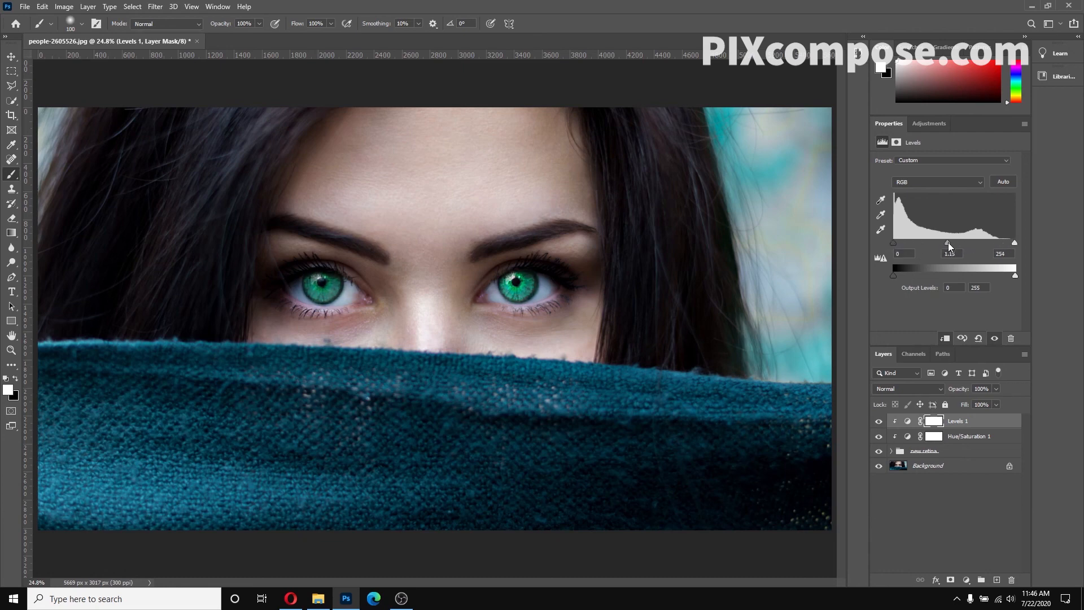
left_click_drag(1015, 242, 1003, 243)
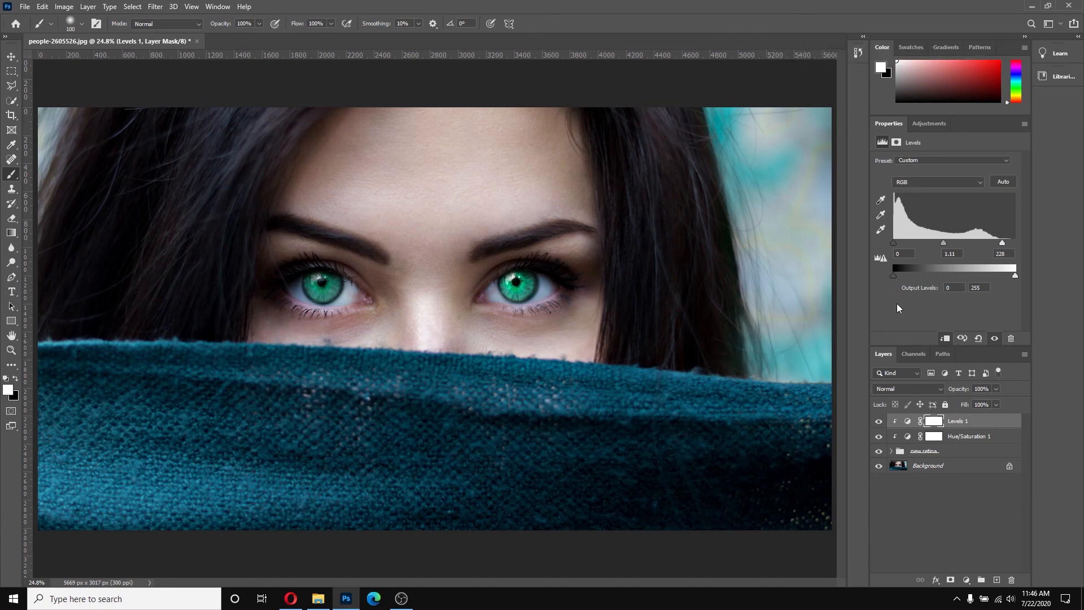